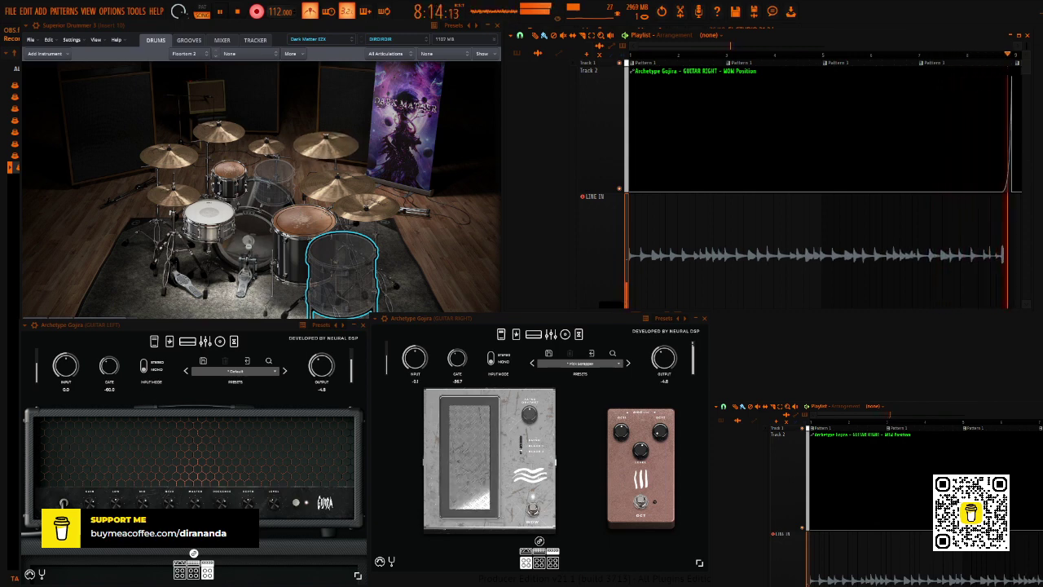
Finish the current guitar take on the LINE IN track and record a replacement take from bar 1 to just past bar 9.
{"action": "key", "text": "space"}
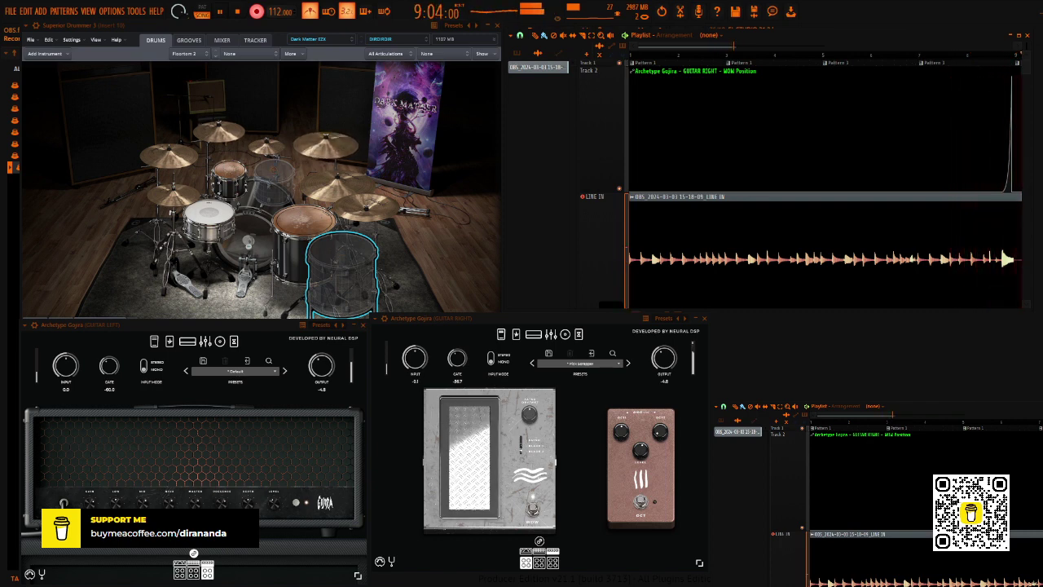
{"action": "key", "text": "space"}
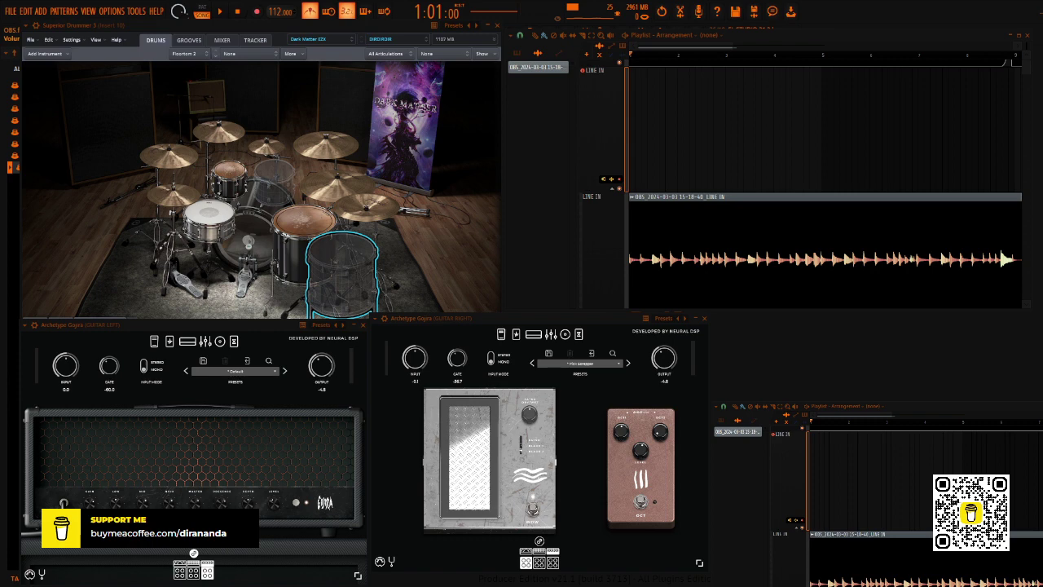
Play back the recorded LINE IN guitar take together with the drums from bar 1 to past bar 9.
{"action": "key", "text": "space"}
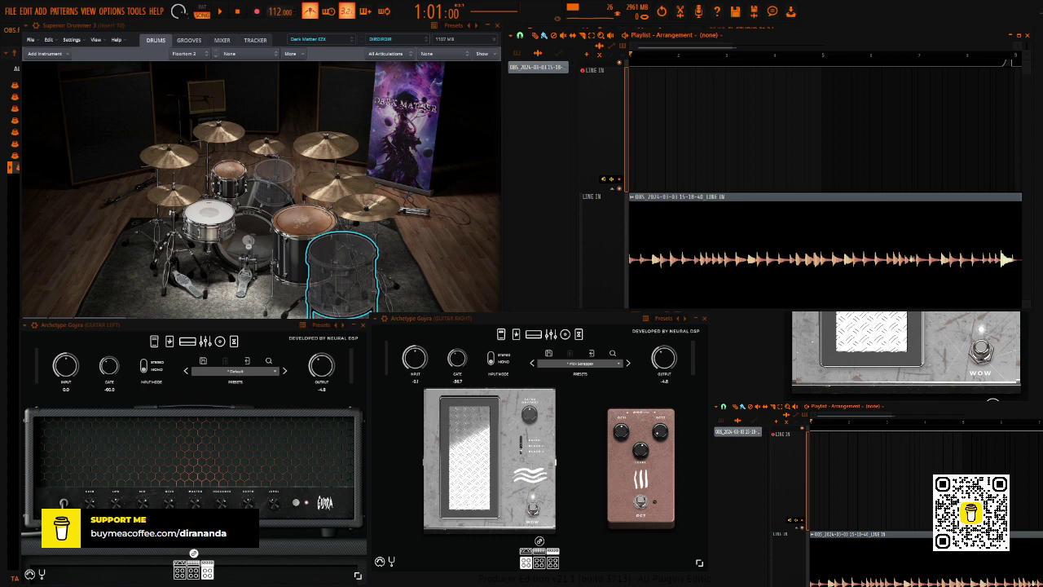
{"action": "key", "text": "space"}
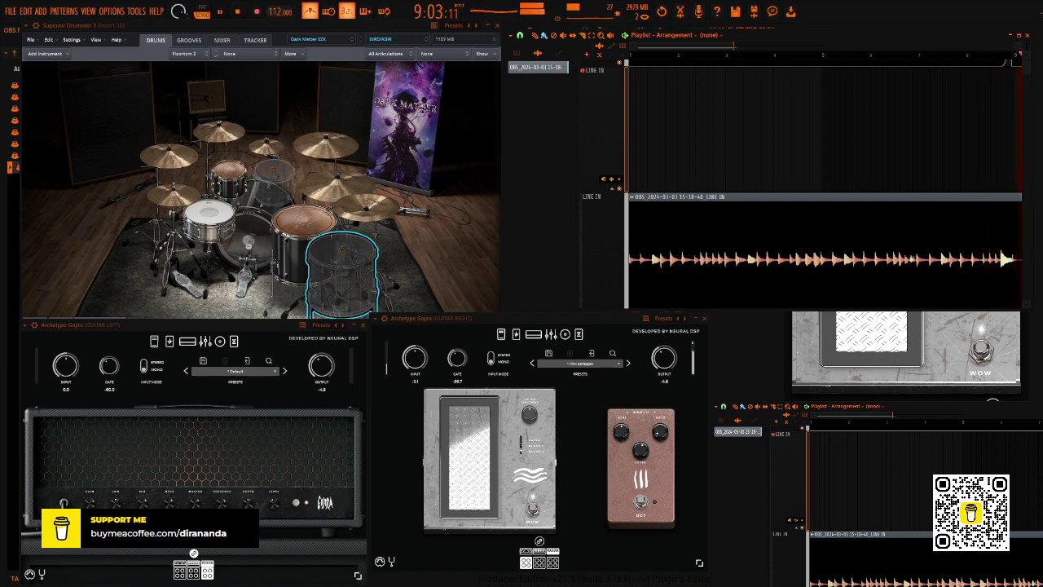
{"action": "key", "text": "space"}
{"action": "key", "text": "space"}
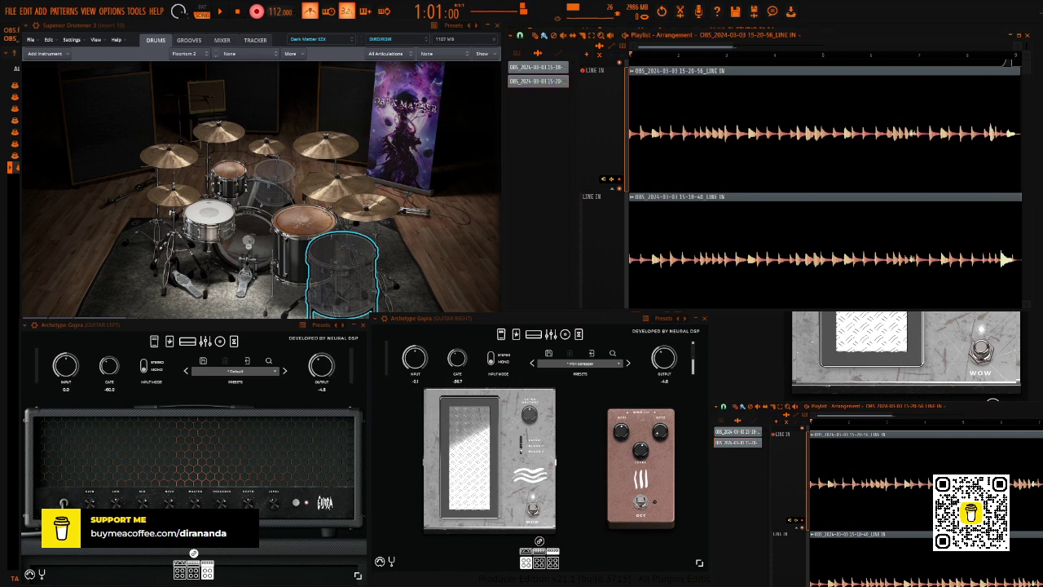
{"action": "key", "text": "ctrl+z"}
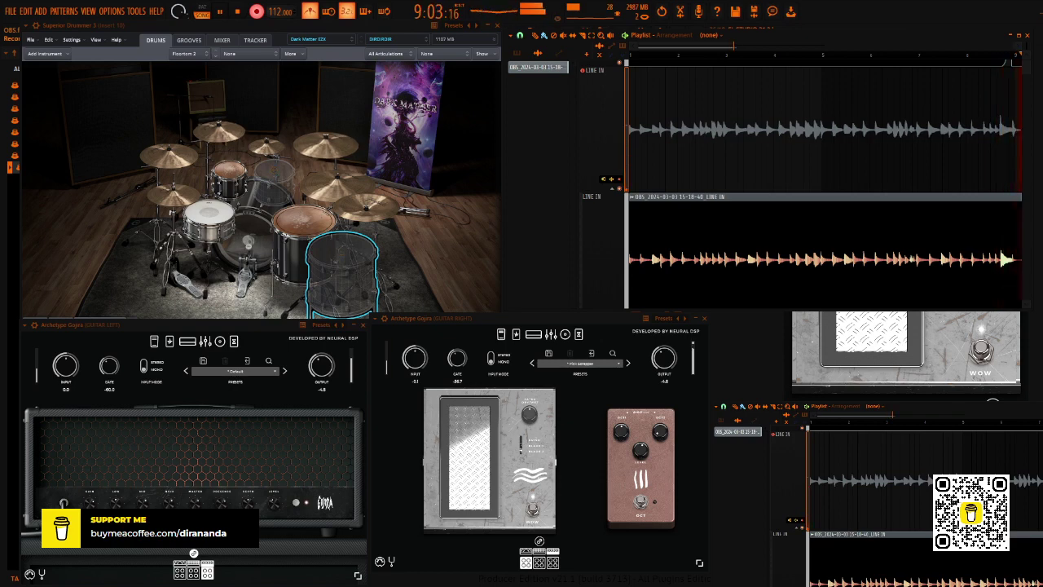
{"action": "key", "text": "space"}
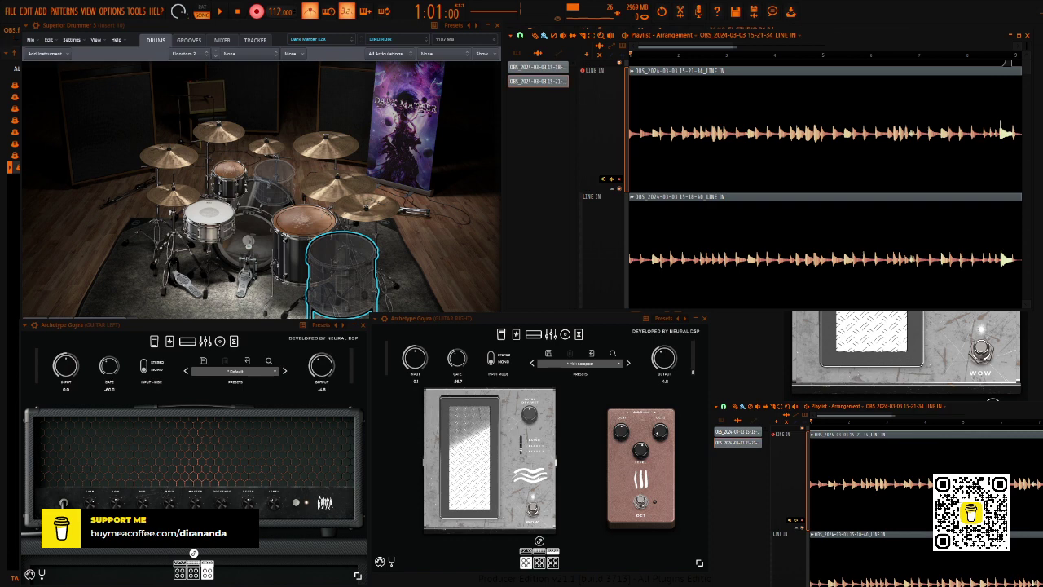
{"action": "key", "text": "ctrl+z"}
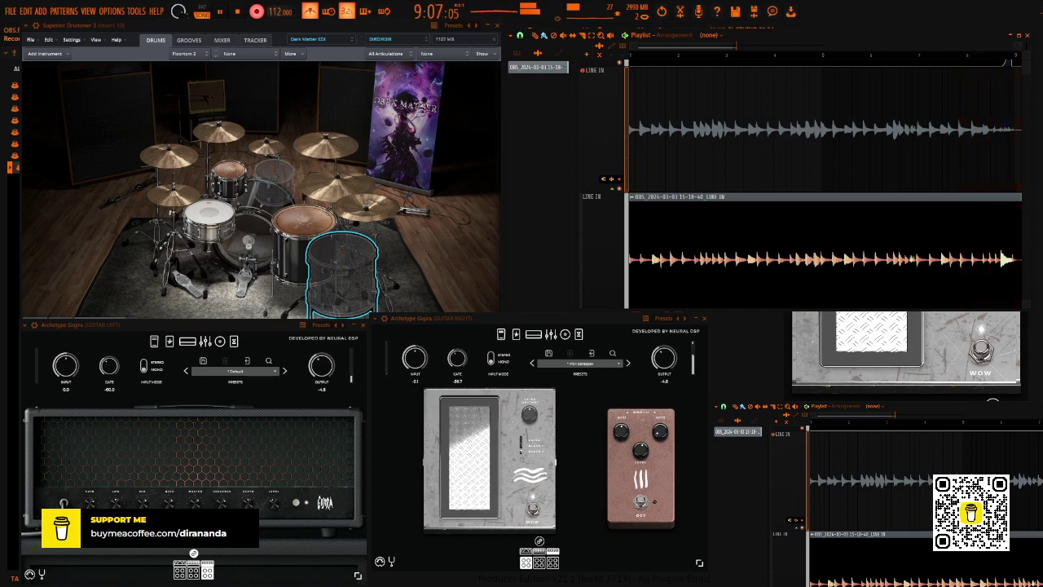
Record a second guitar take on the LINE IN track above the first one and play back both takes together.
{"action": "key", "text": "space"}
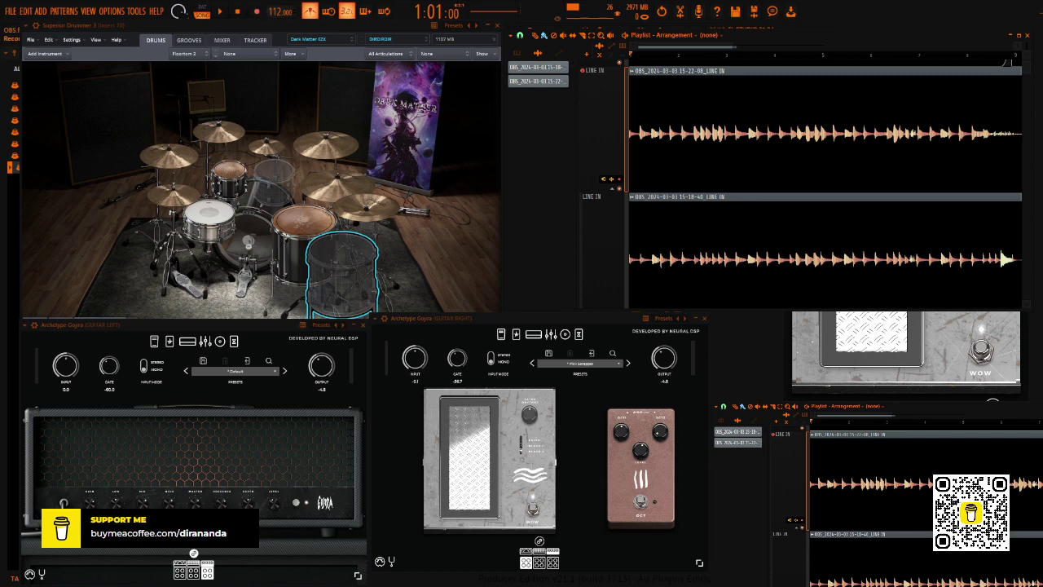
{"action": "key", "text": "space"}
{"action": "key", "text": "space"}
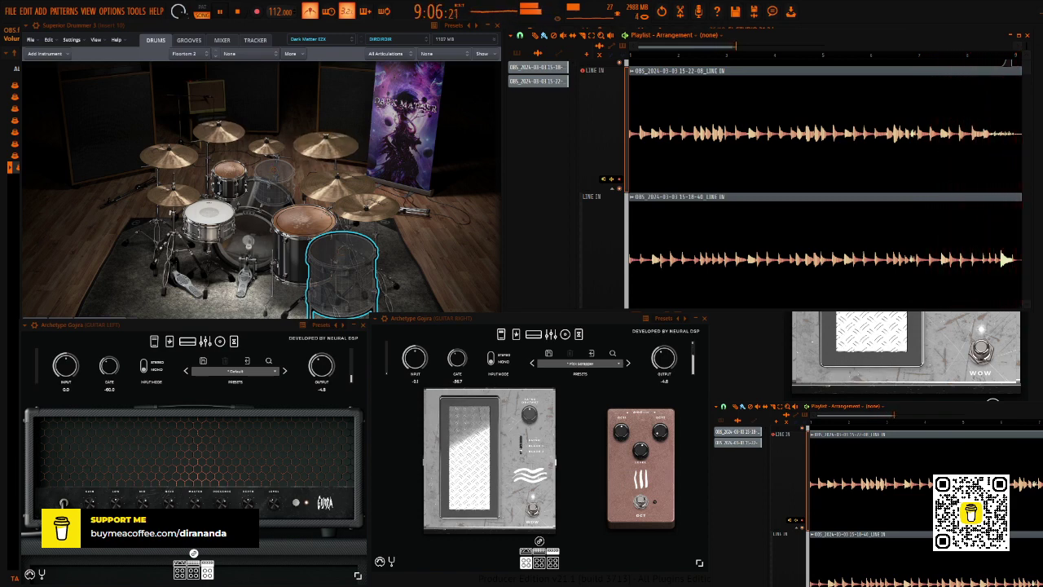
{"action": "key", "text": "space"}
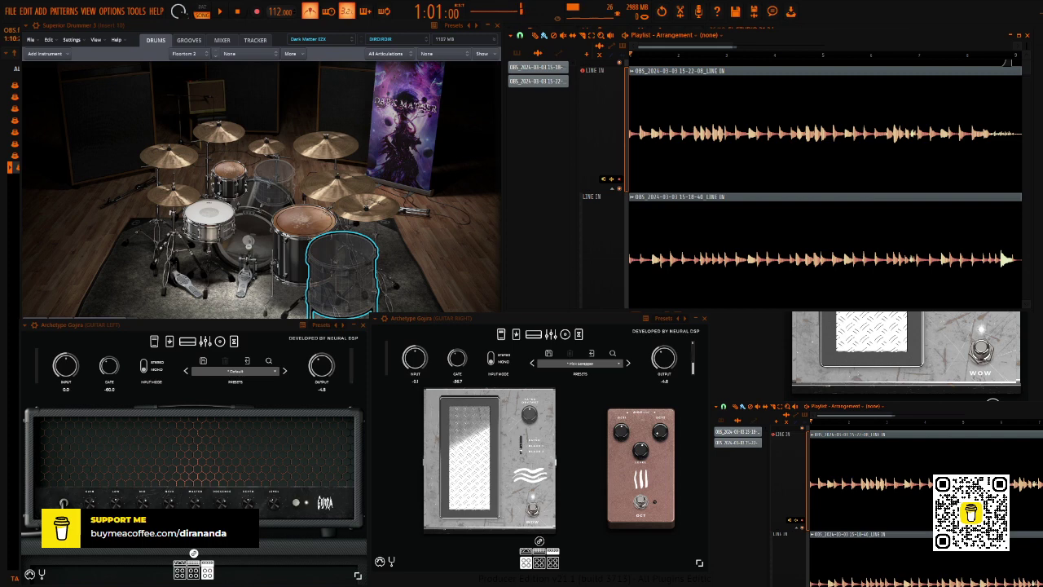
Select both LINE IN audio clips and duplicate them so that the copies continue from bar 9.
{"action": "key", "text": "Page_Down"}
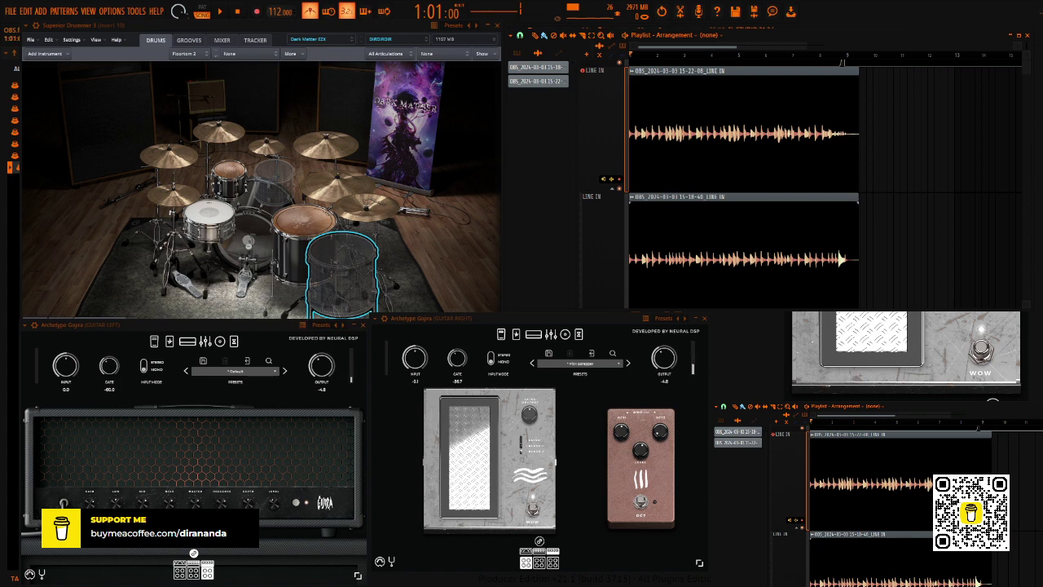
{"action": "left_click", "coordinate": [766, 196]}
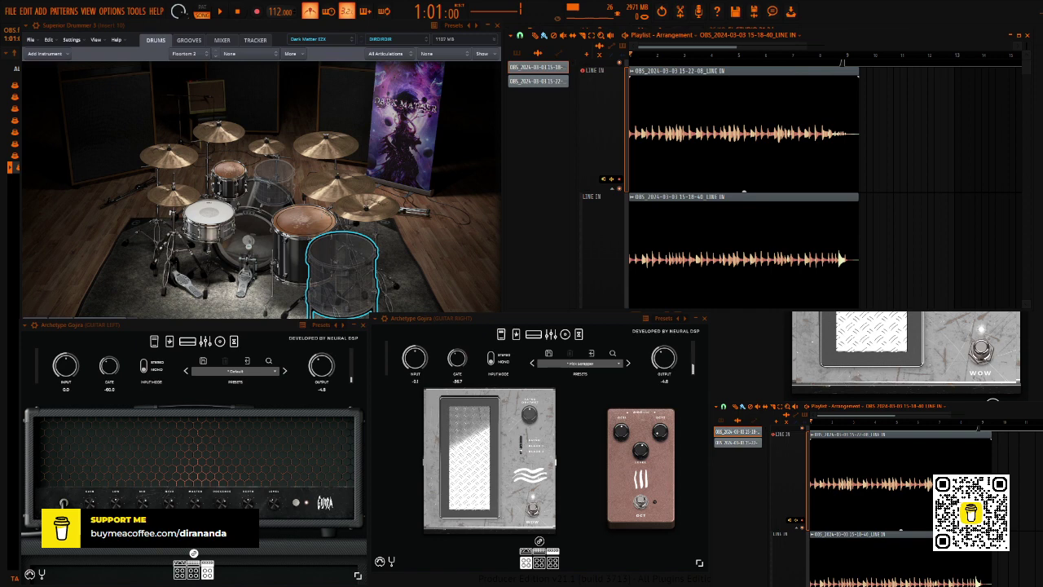
{"action": "left_click", "coordinate": [744, 187]}
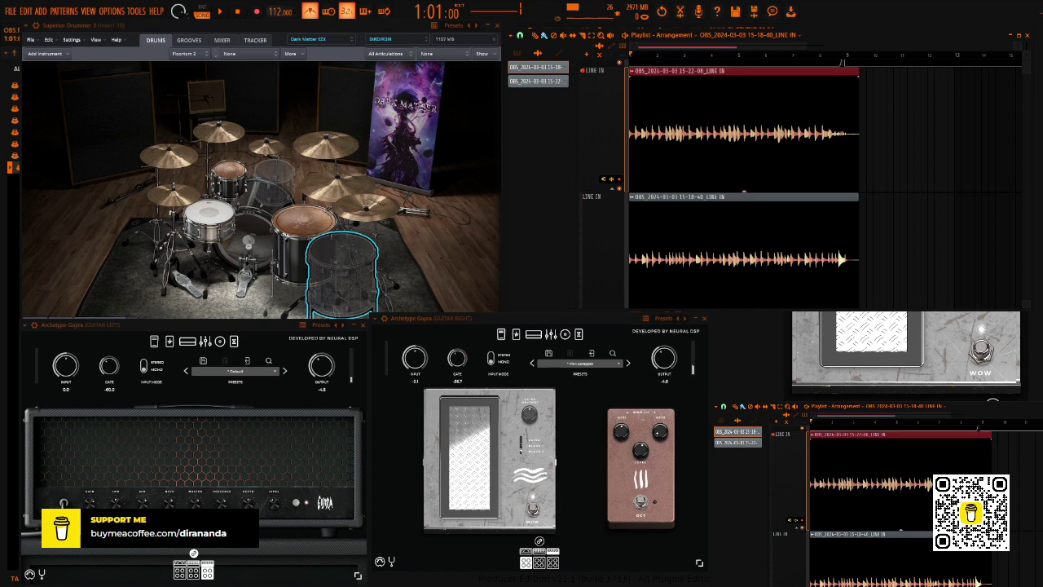
{"action": "left_click", "coordinate": [765, 197]}
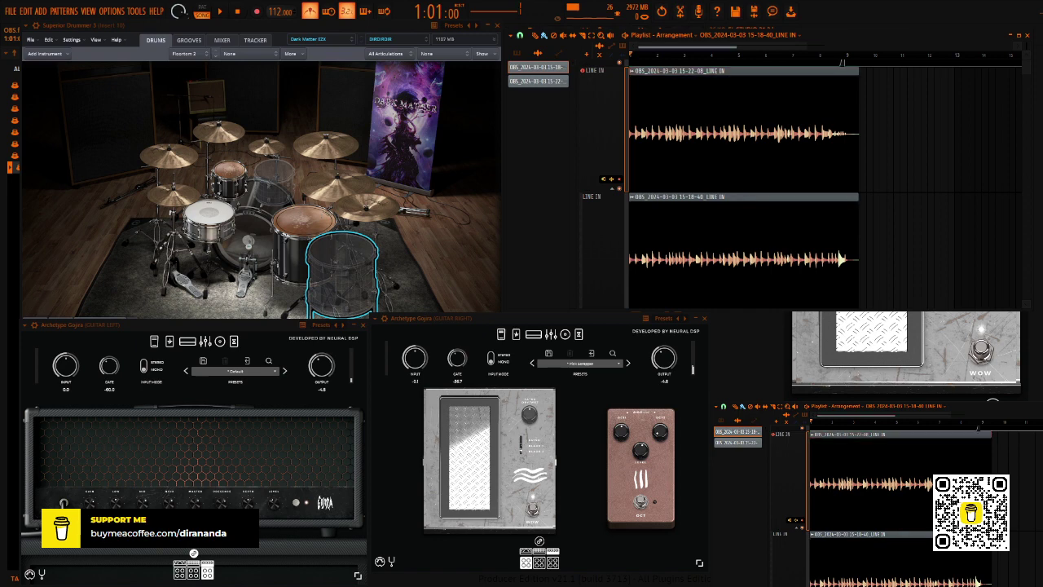
{"action": "key", "text": "ctrl+a"}
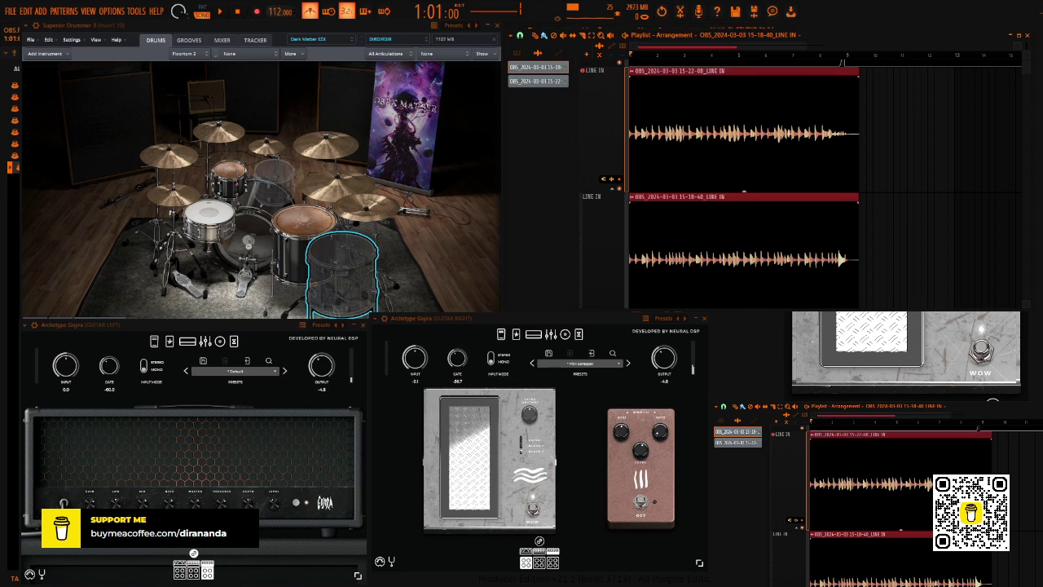
{"action": "key", "text": "ctrl+b"}
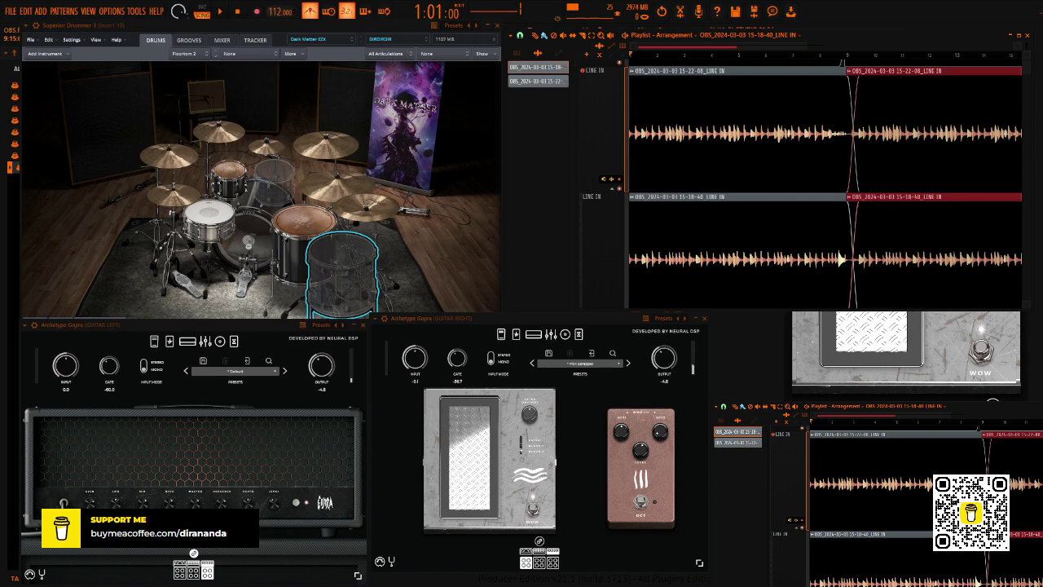
Play back the transition at bar 9 into the duplicated guitar clips and look over the tracks in the playlist.
{"action": "key", "text": "space"}
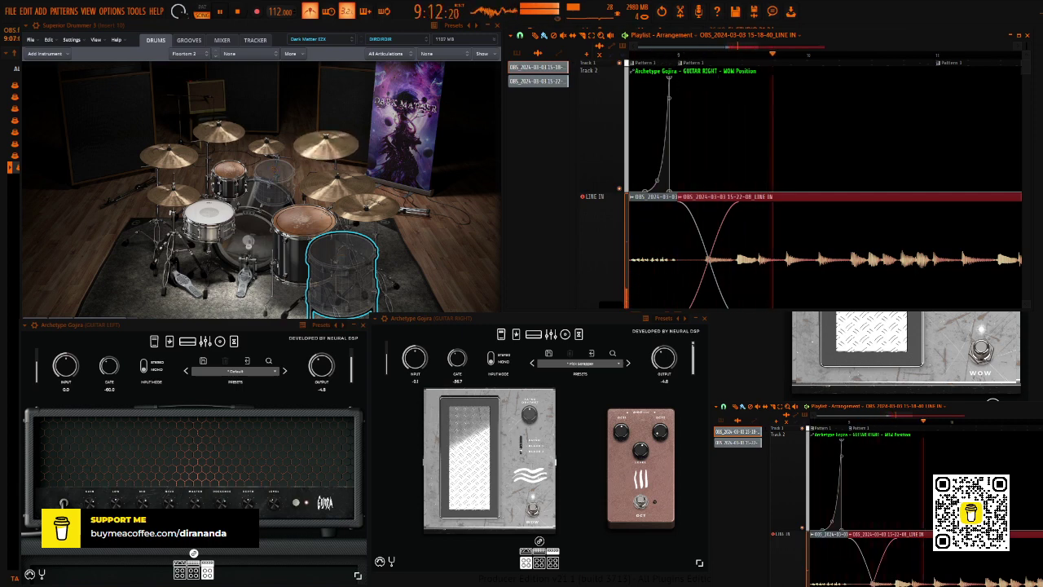
{"action": "key", "text": "space"}
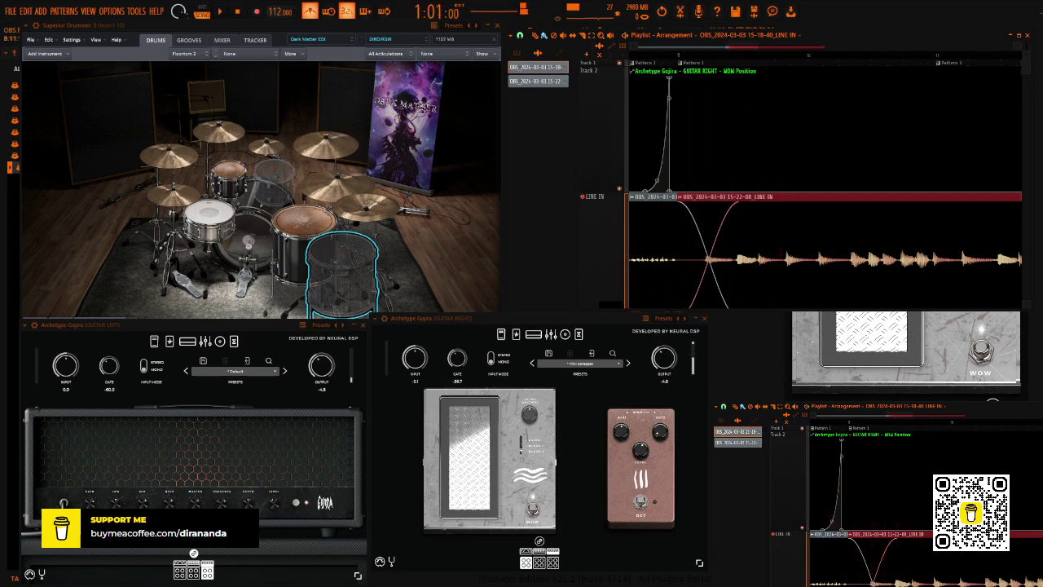
{"action": "key", "text": "space"}
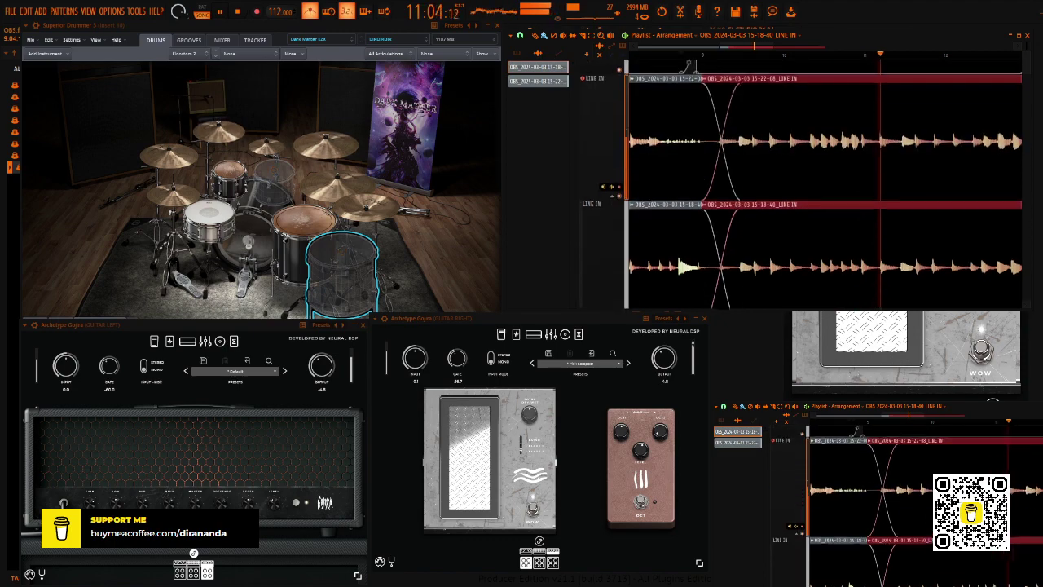
{"action": "scroll", "coordinate": [823, 187], "scroll_direction": "down", "scroll_amount": 3}
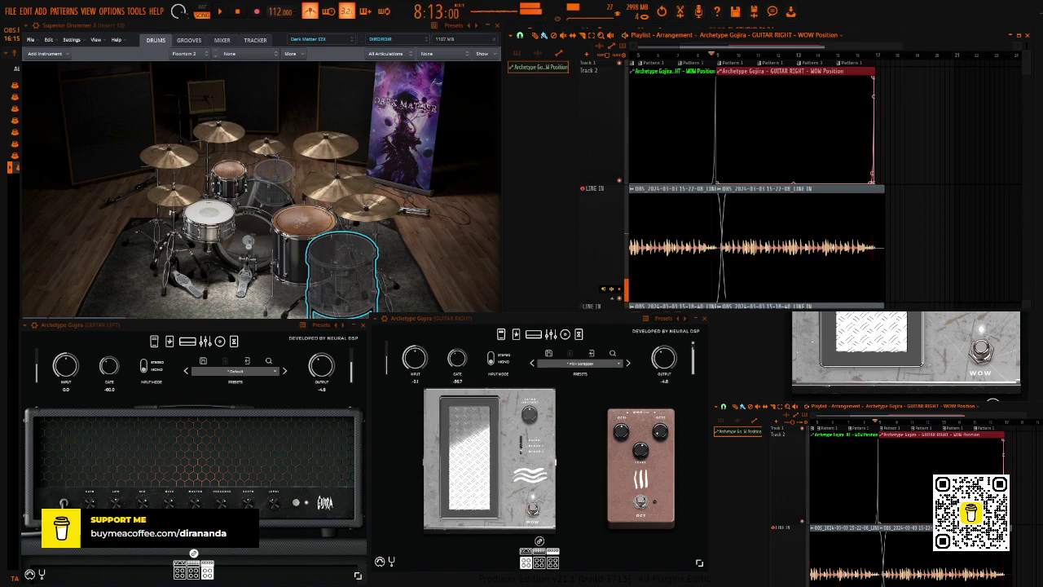
{"action": "scroll", "coordinate": [756, 183], "scroll_direction": "down", "scroll_amount": 2}
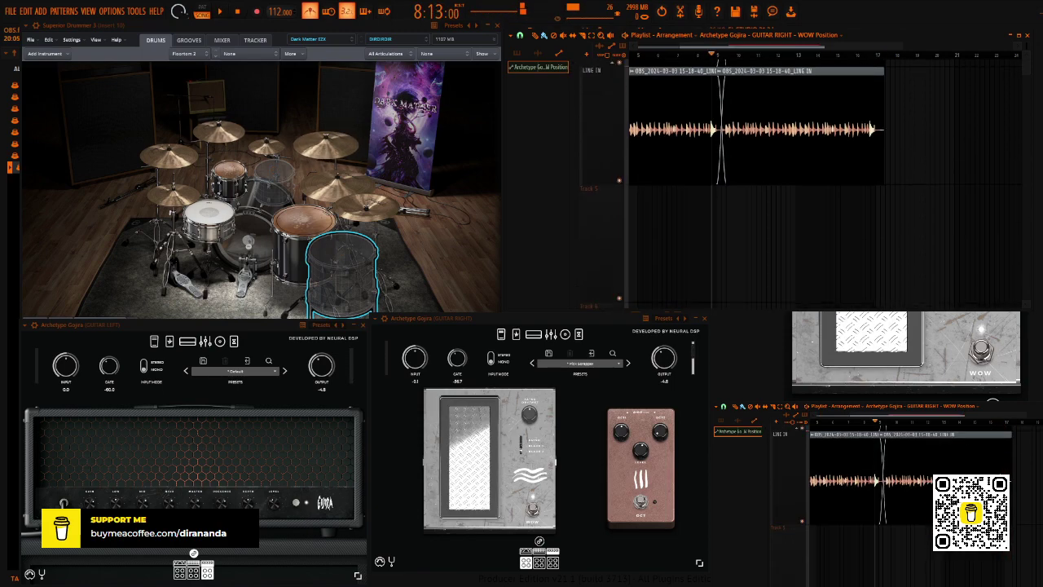
{"action": "scroll", "coordinate": [756, 183], "scroll_direction": "up", "scroll_amount": 2}
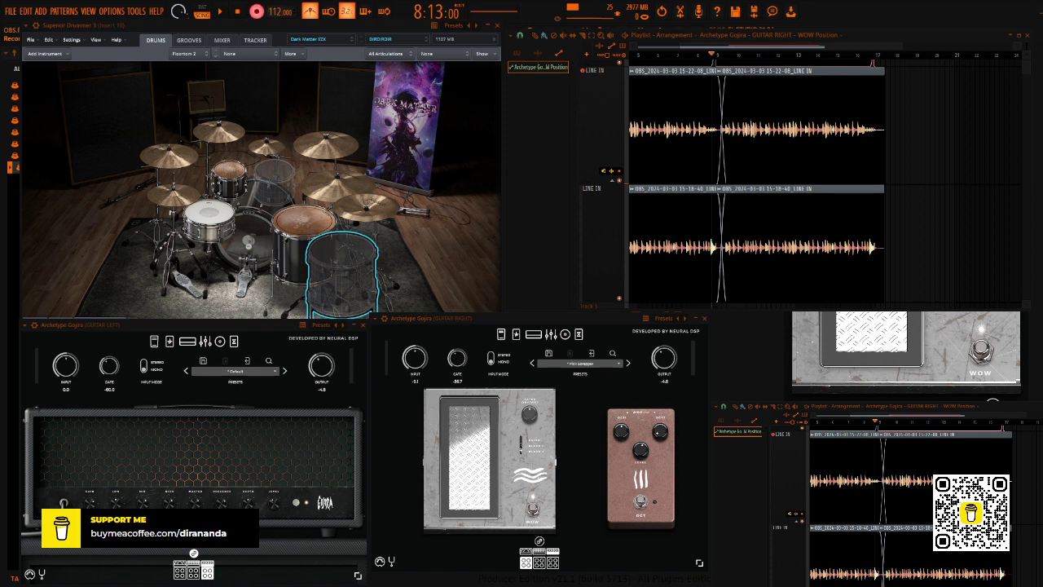
{"action": "key", "text": "space"}
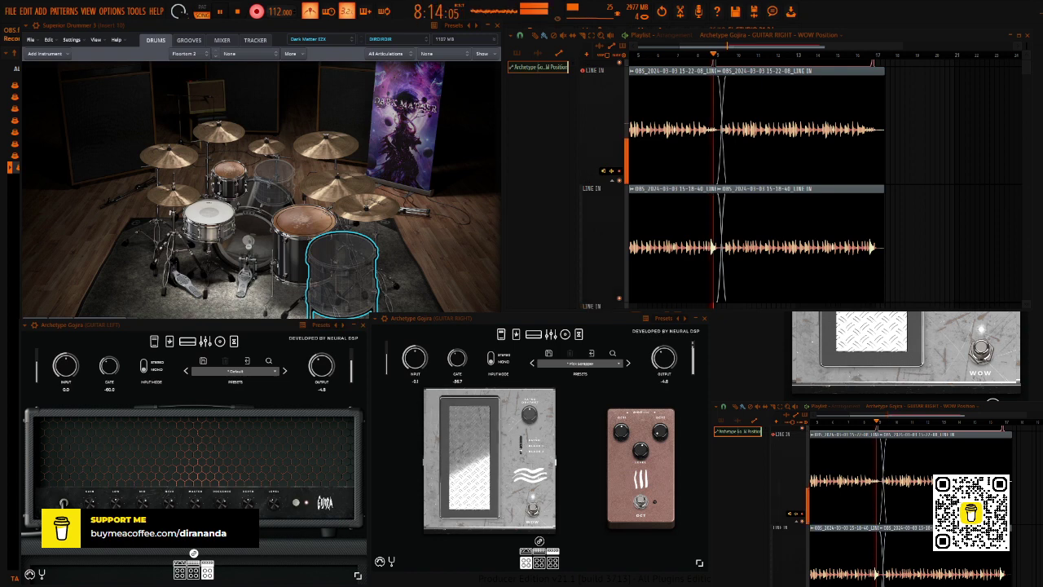
{"action": "key", "text": "space"}
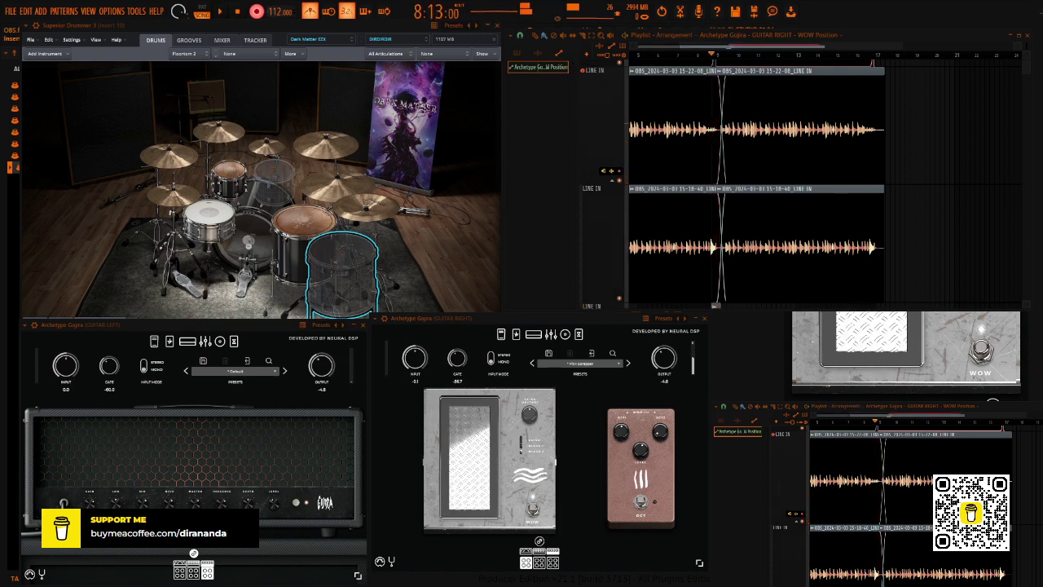
{"action": "key", "text": "ctrl+z"}
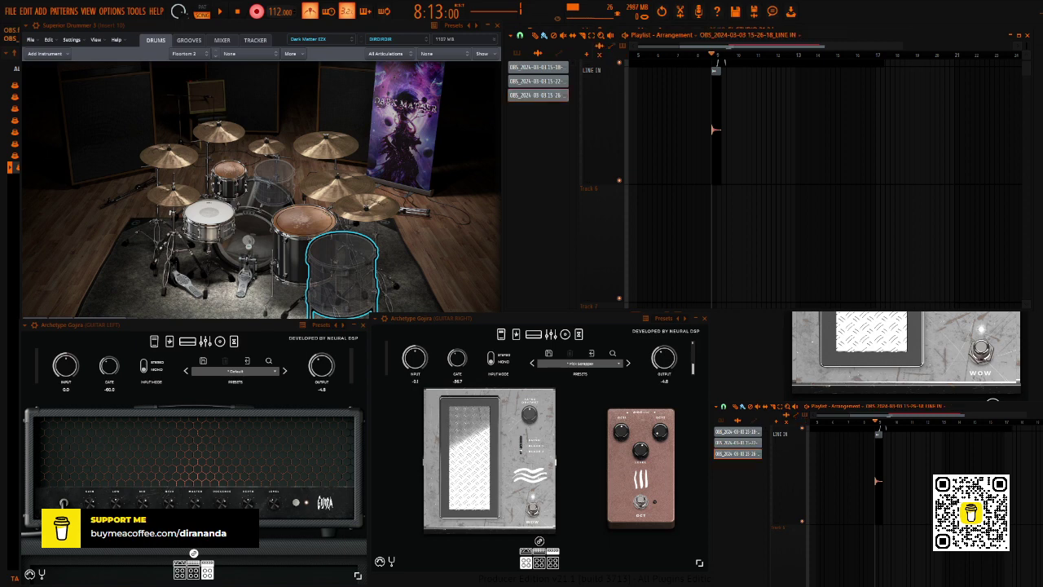
{"action": "key", "text": "ctrl+z"}
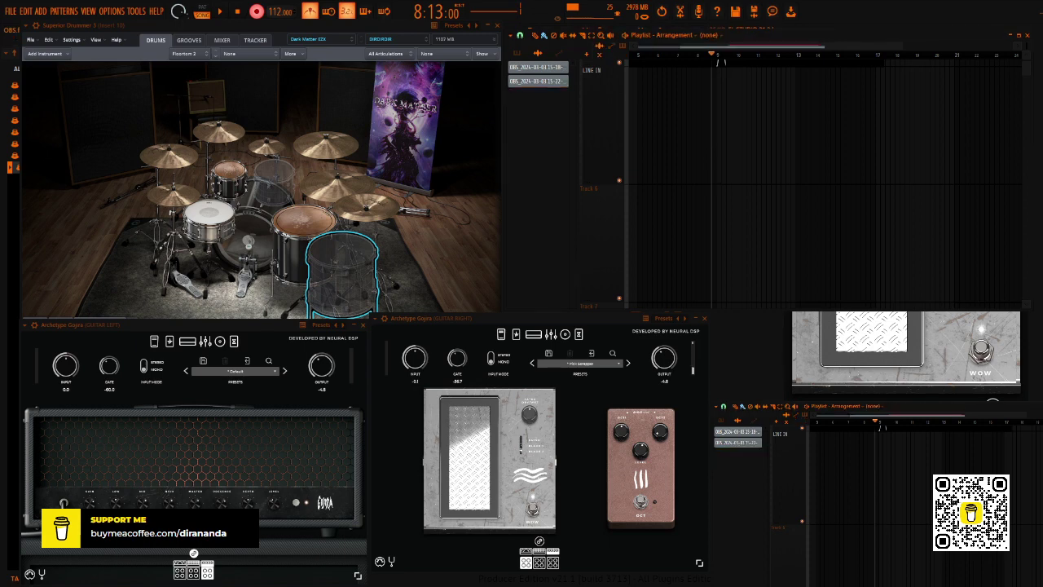
Record a take from the start of the song on the third LINE IN track and duplicate its eight-bar clip from bar 9.
{"action": "key", "text": "Home"}
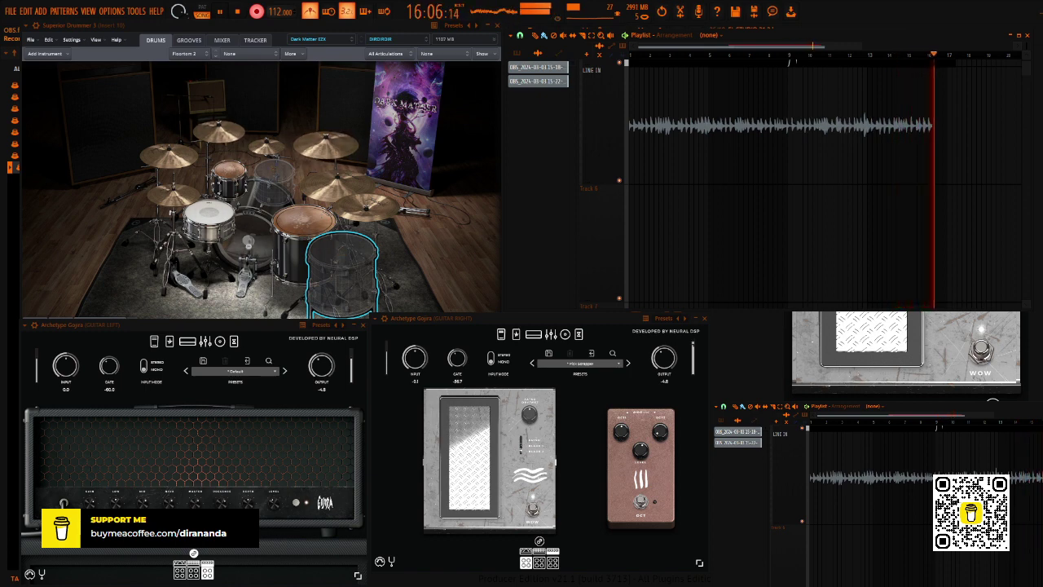
{"action": "key", "text": "space"}
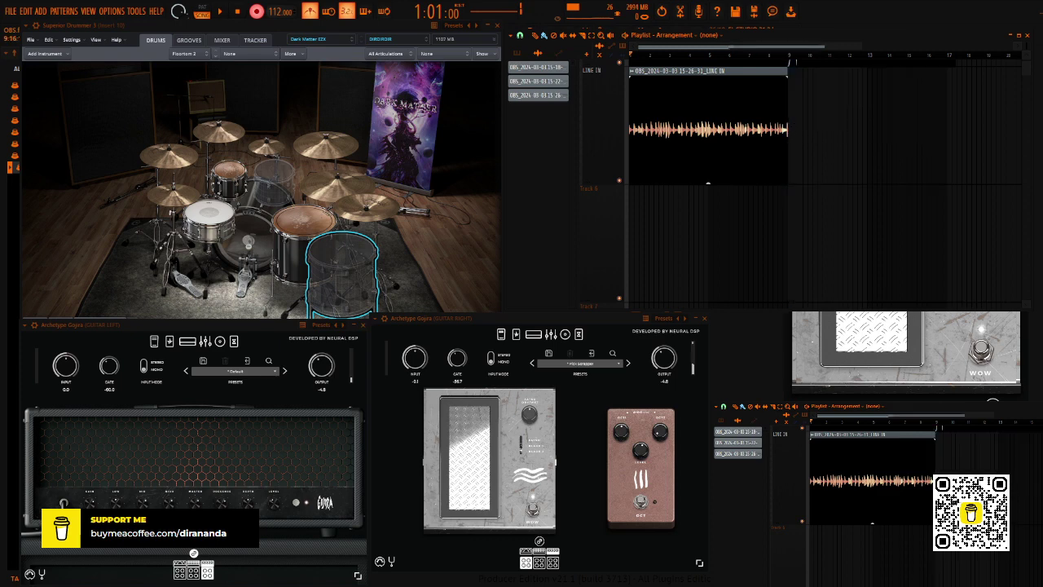
{"action": "key", "text": "ctrl+b"}
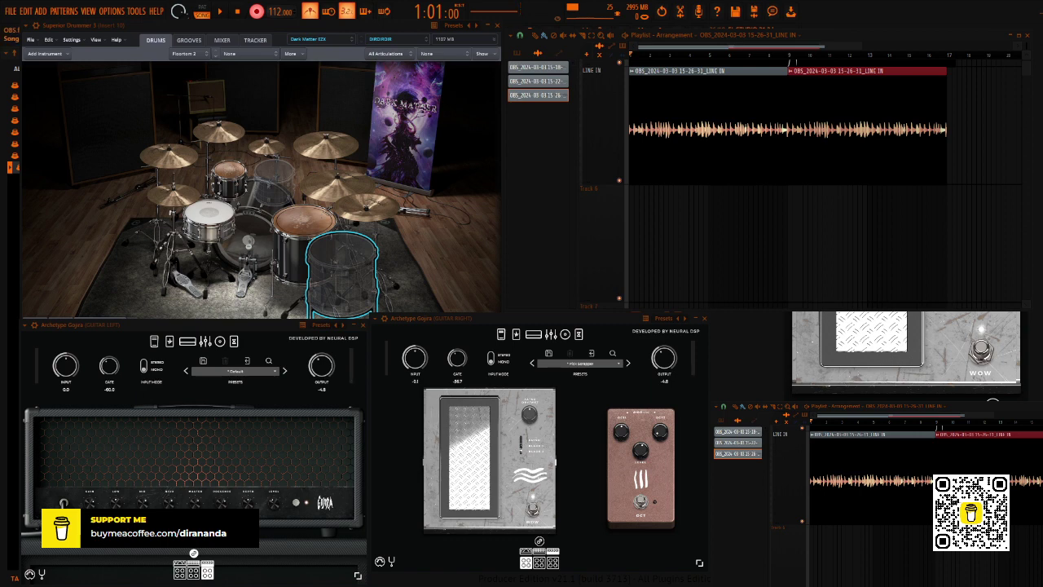
Record another take from bar 1 on the fourth LINE IN track and trim its clip to end at bar 9.
{"action": "key", "text": "space"}
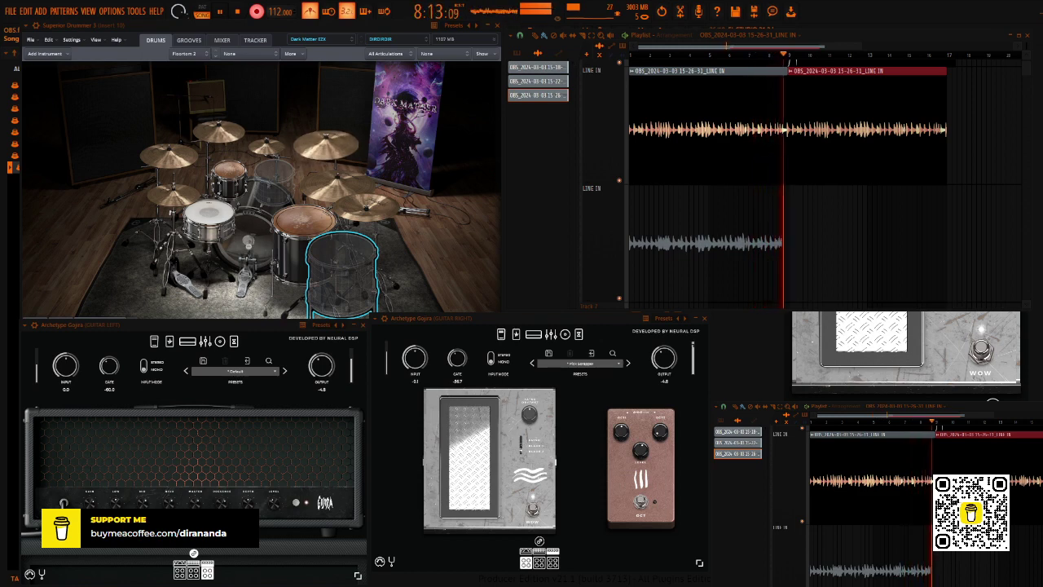
{"action": "key", "text": "space"}
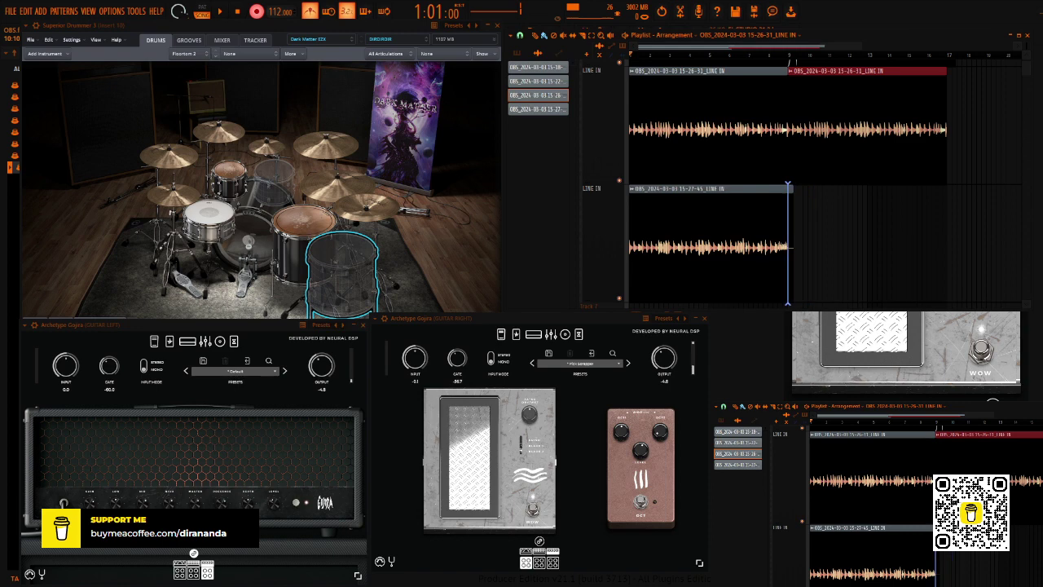
{"action": "left_click", "coordinate": [787, 244]}
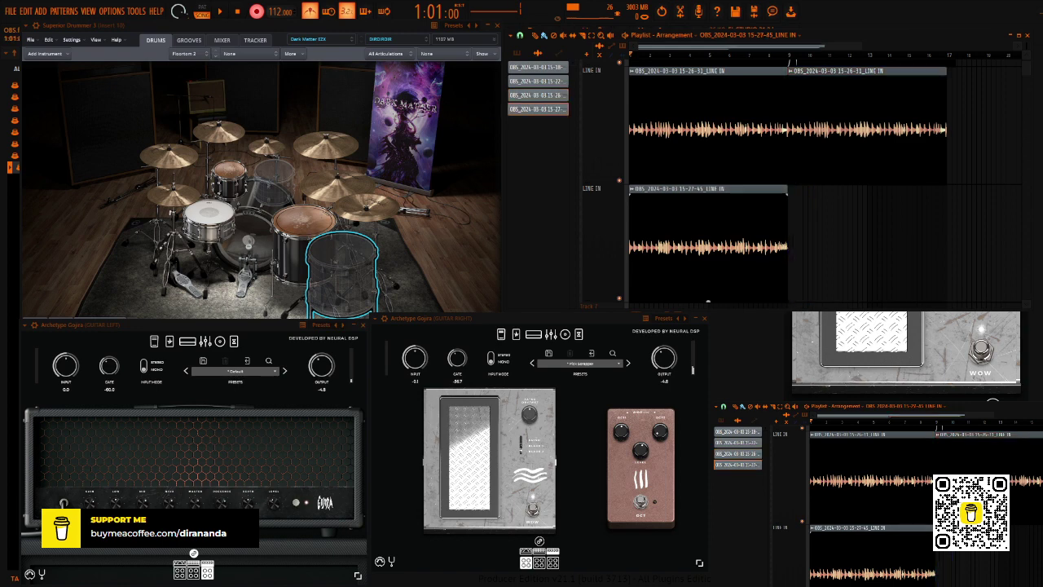
Duplicate the trimmed clip on the fourth LINE IN track so it continues from bar 9 to bar 17, and play back the arrangement.
{"action": "key", "text": "ctrl+v"}
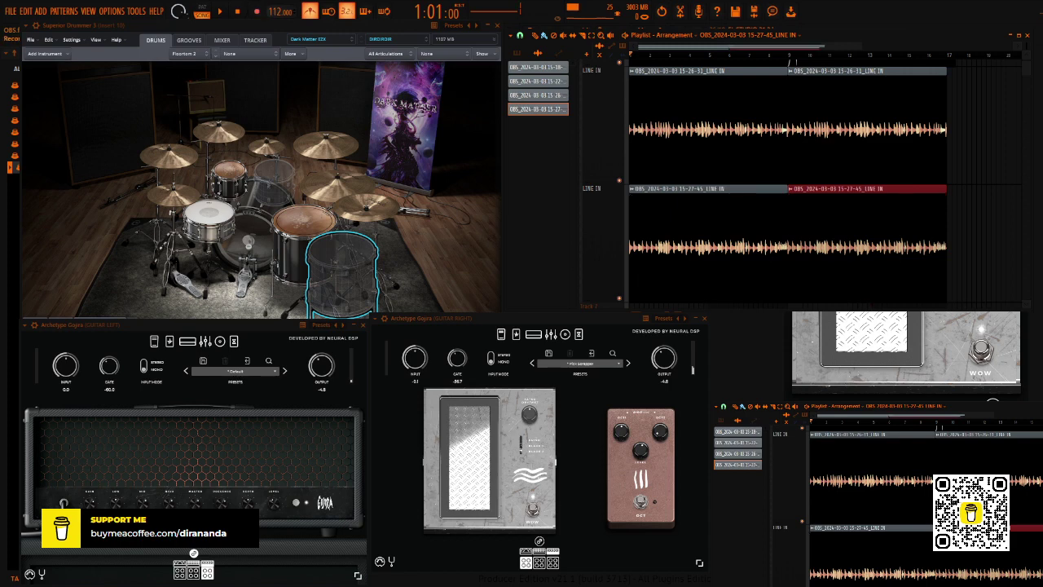
{"action": "key", "text": "space"}
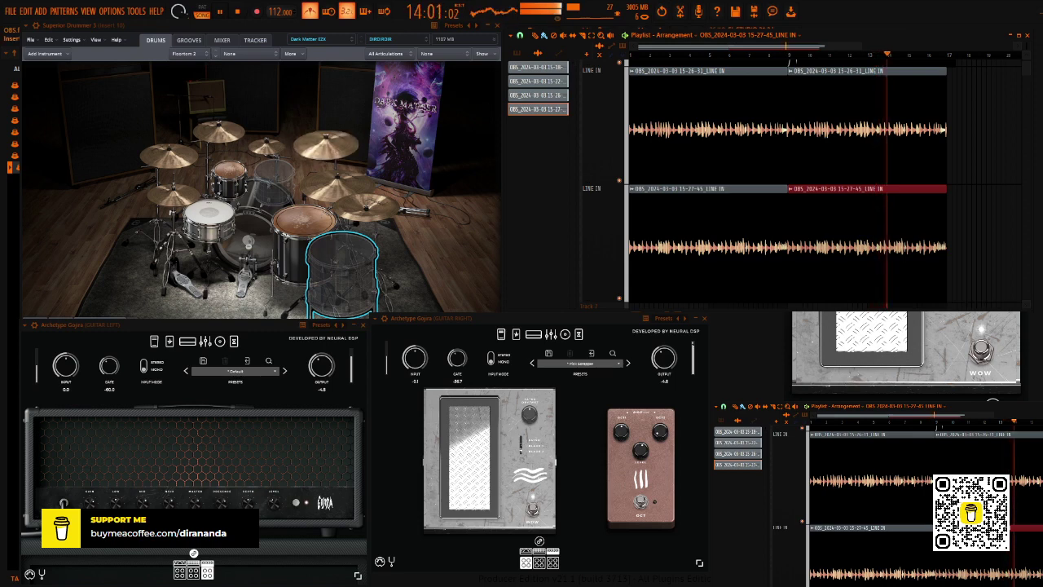
Examine the Superior Drummer 3 output connections and mixer channels, and play back the arrangement with the drum kit in view.
{"action": "key", "text": "space"}
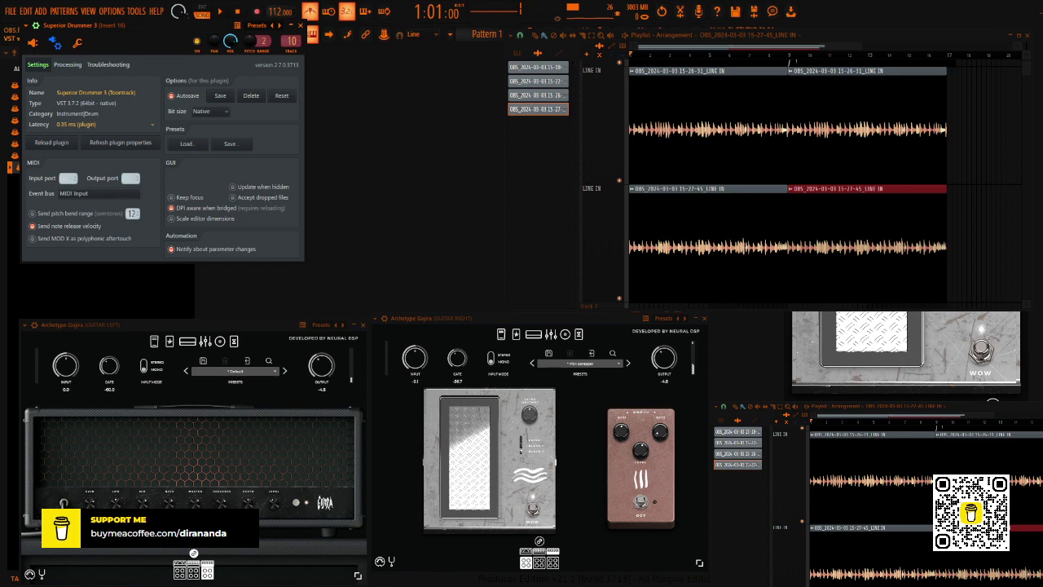
{"action": "left_click", "coordinate": [67, 64]}
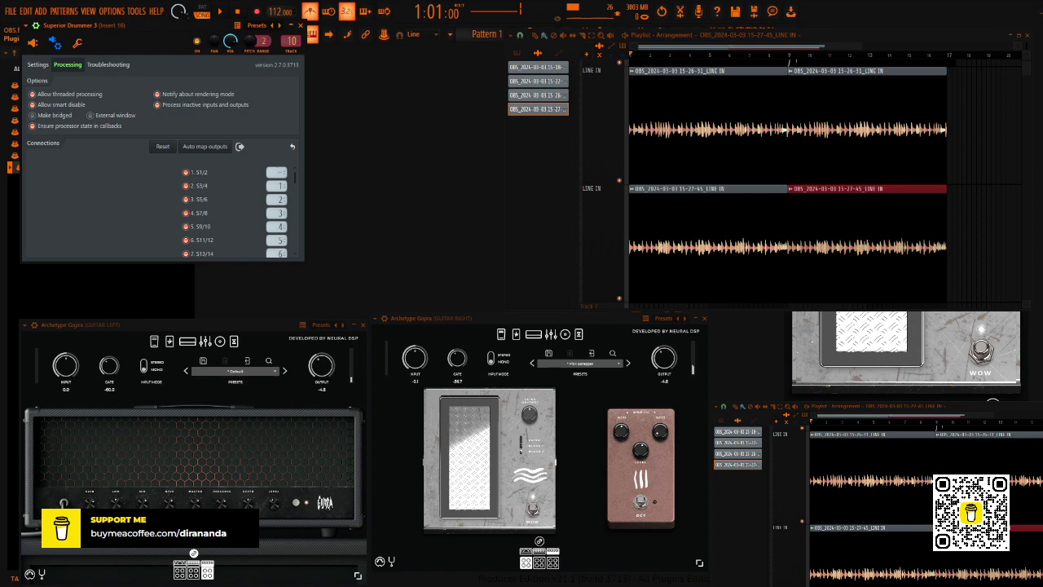
{"action": "left_click", "coordinate": [54, 43]}
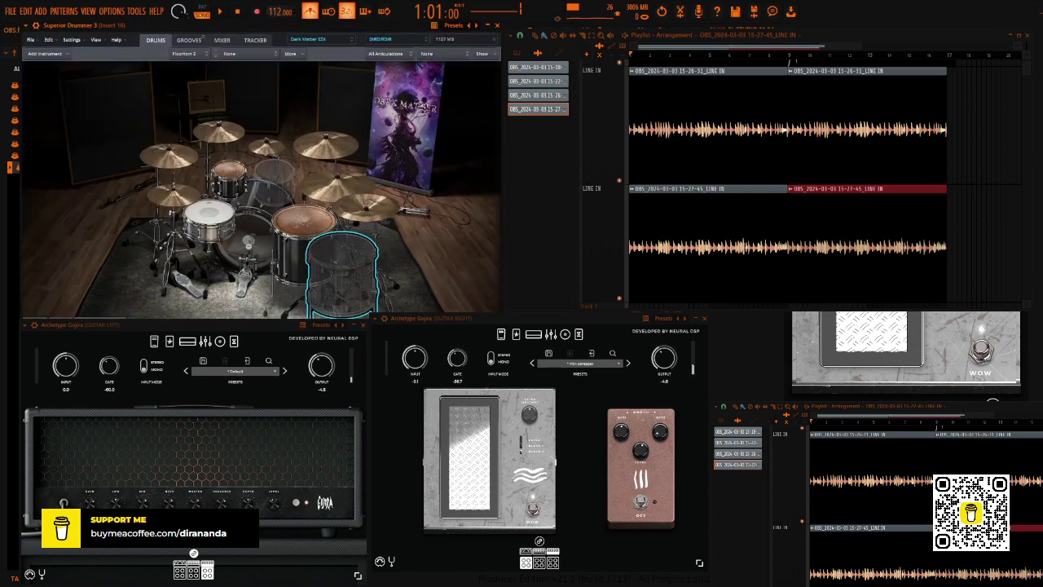
{"action": "left_click", "coordinate": [222, 39]}
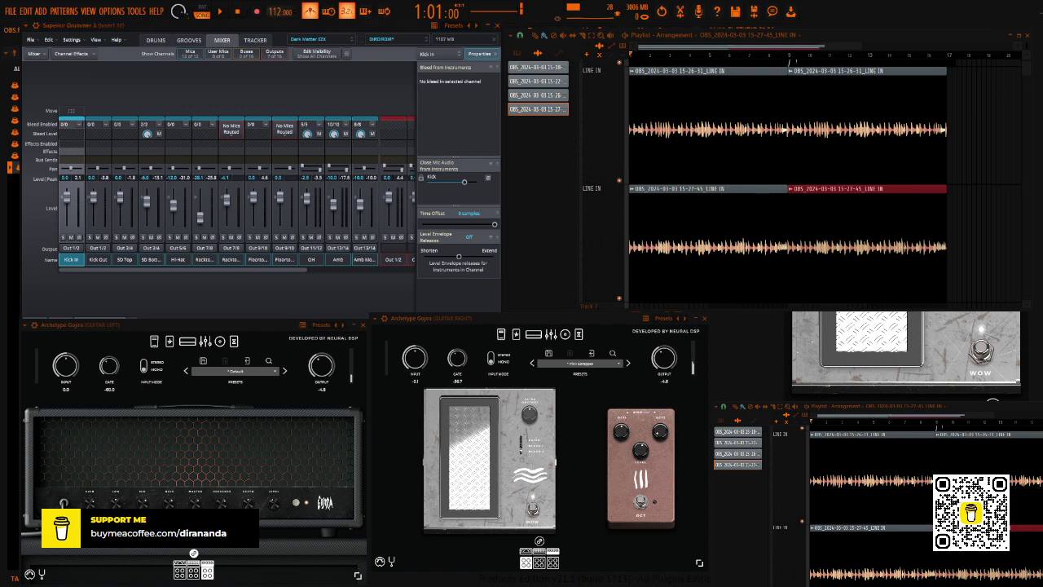
{"action": "left_click", "coordinate": [156, 39]}
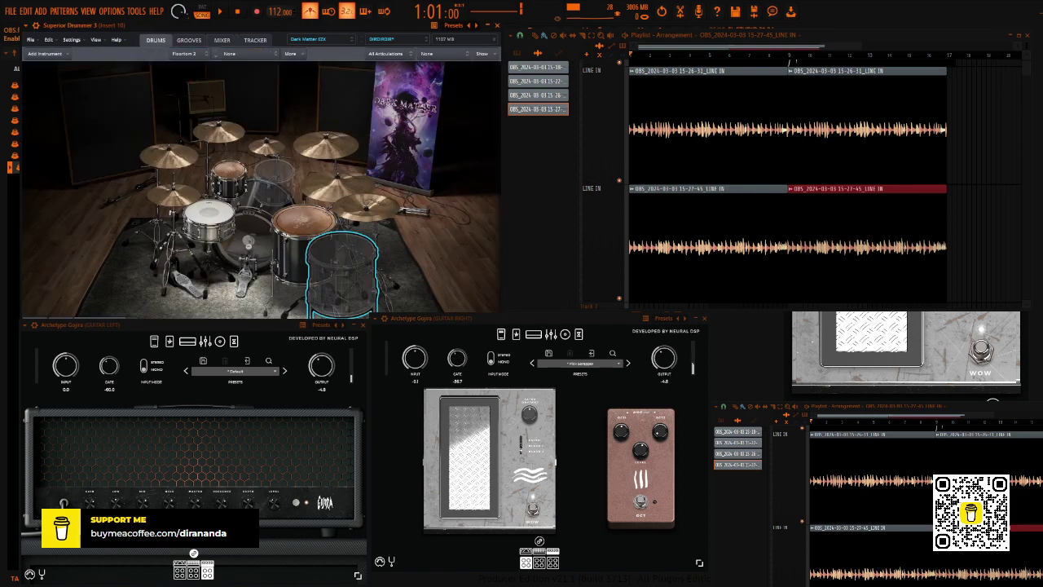
{"action": "key", "text": "space"}
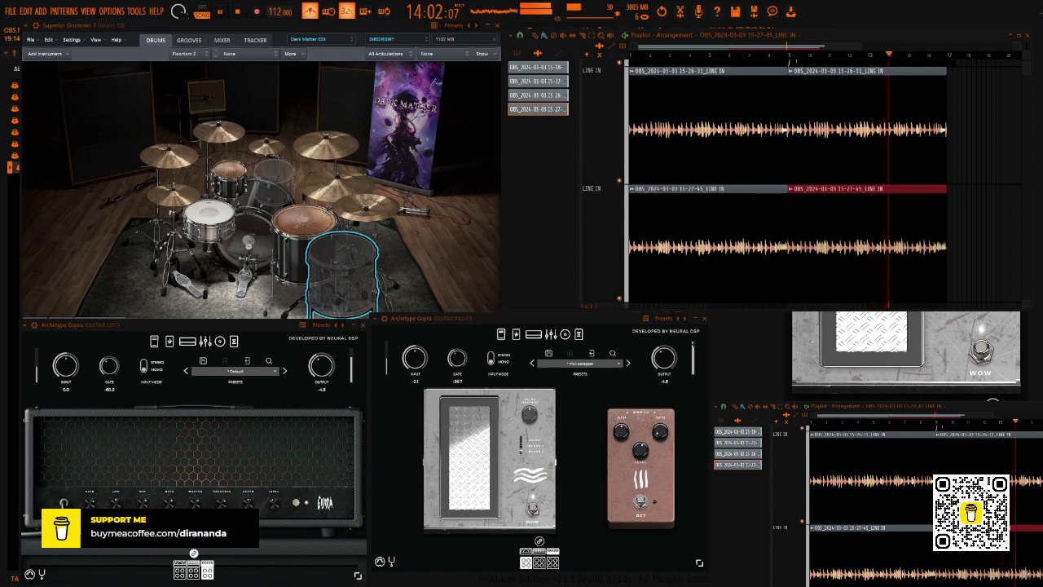
{"action": "key", "text": "space"}
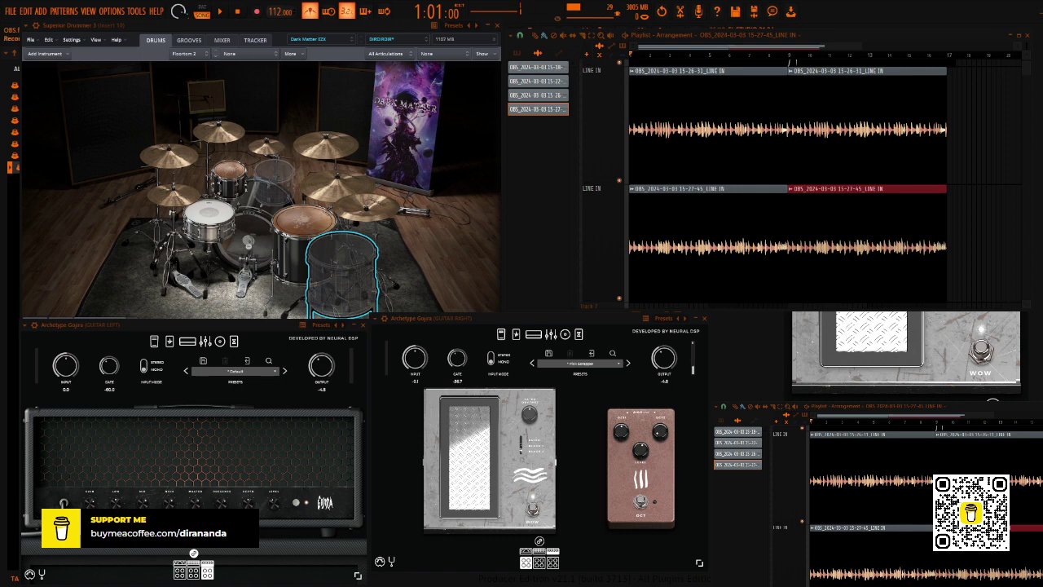
{"action": "key", "text": "r"}
{"action": "key", "text": "space"}
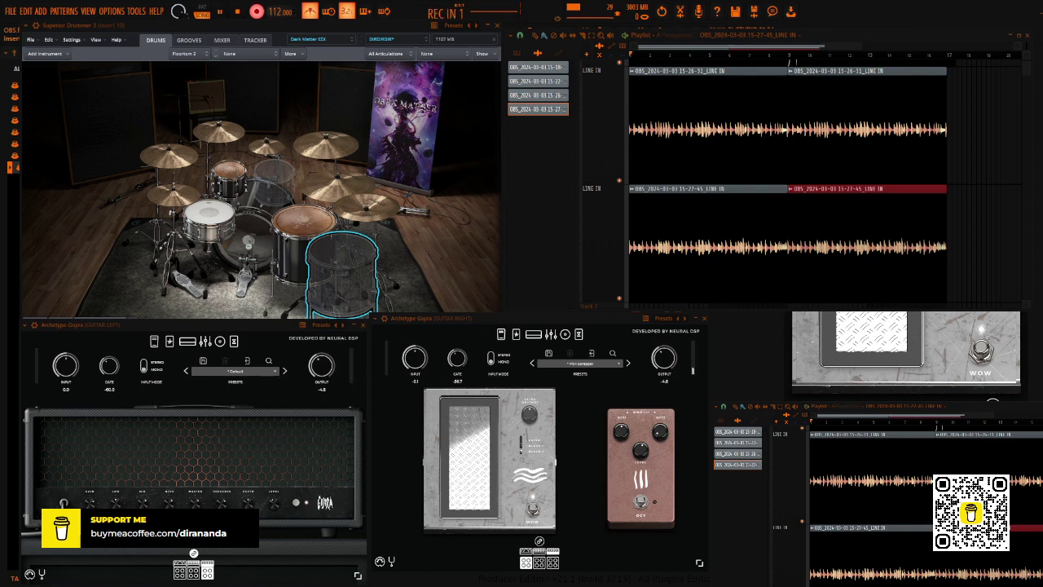
{"action": "key", "text": "space"}
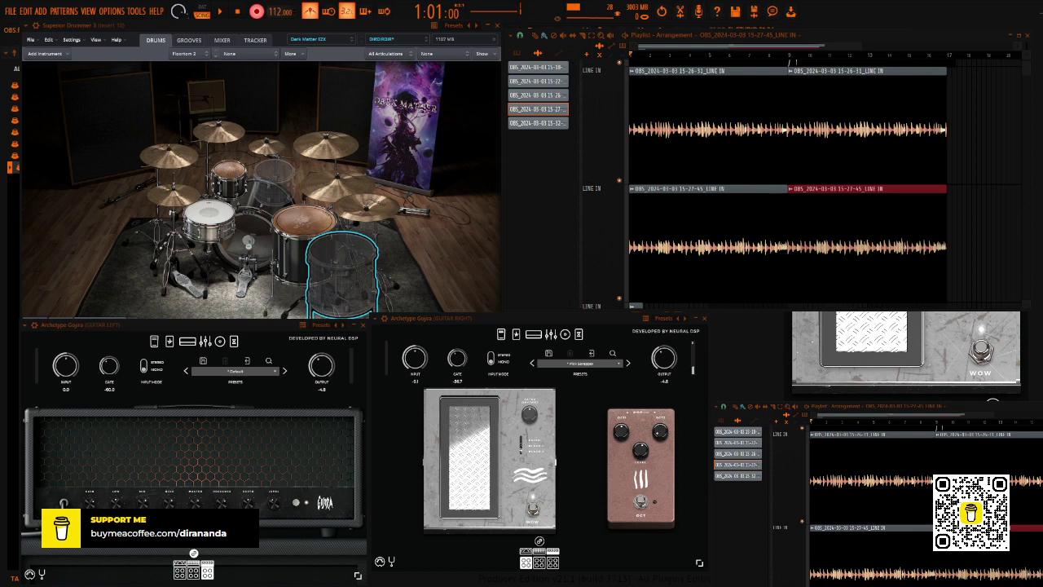
{"action": "left_click", "coordinate": [537, 122]}
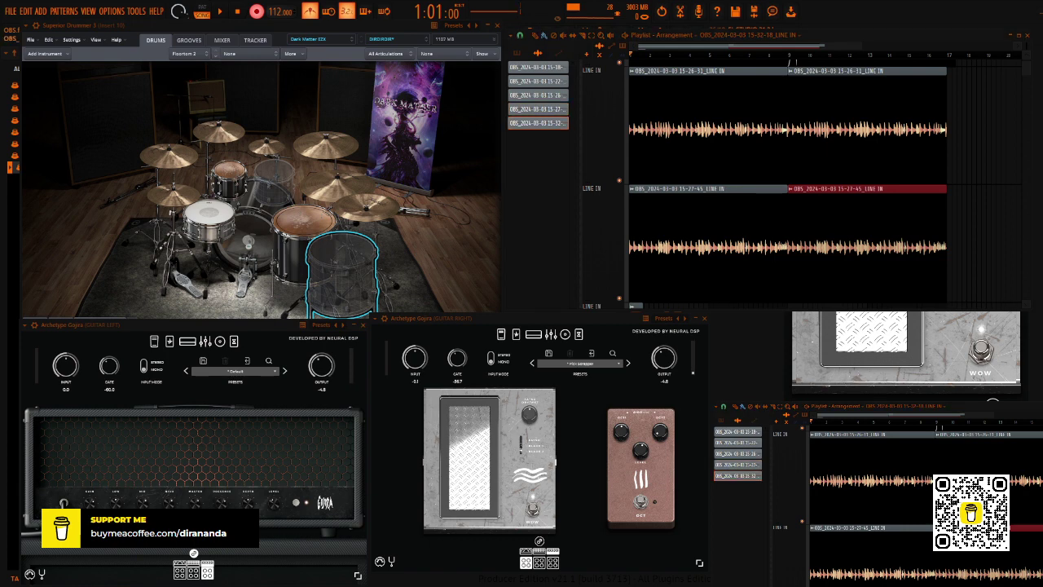
{"action": "key", "text": "Delete"}
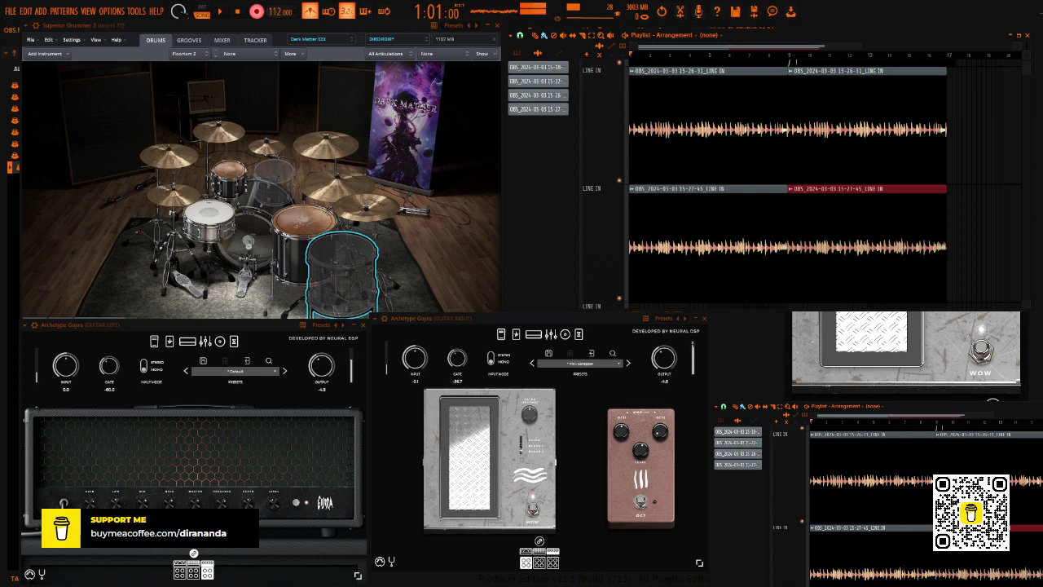
Record a take from bar 1 on the fifth LINE IN track and trim its clip to end at bar 9.
{"action": "key", "text": "space"}
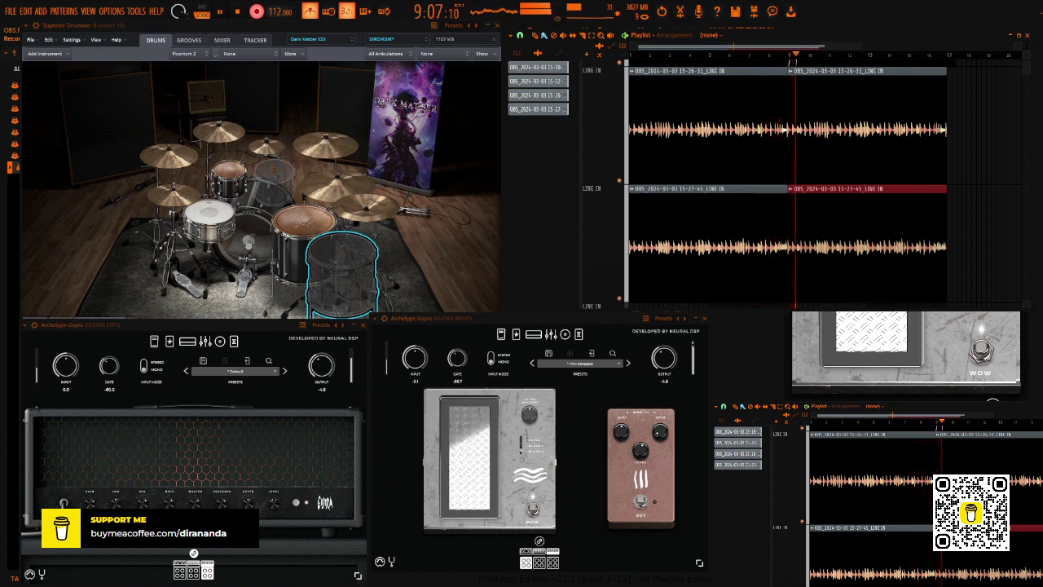
{"action": "key", "text": "space"}
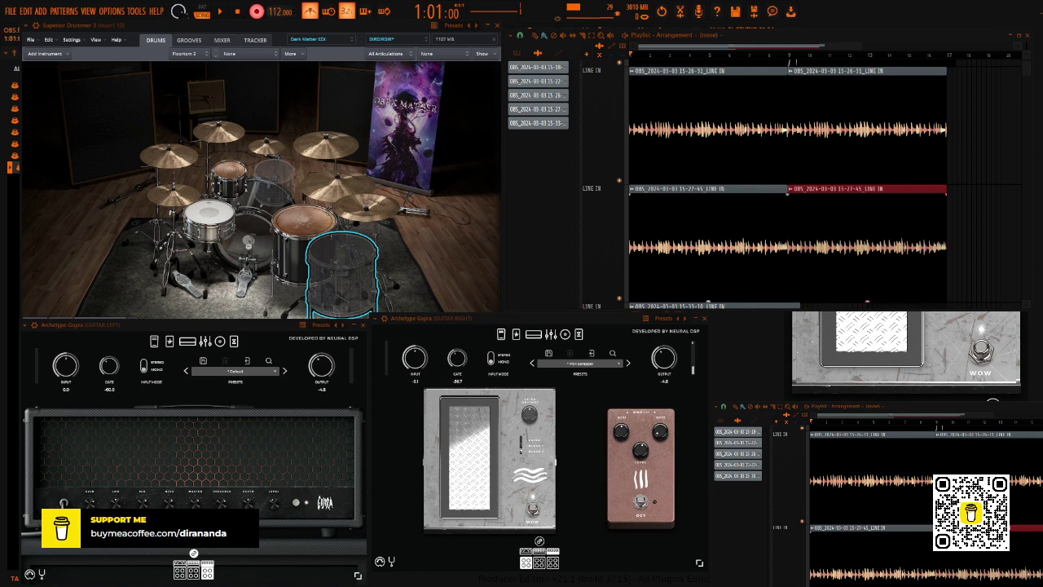
{"action": "scroll", "coordinate": [714, 245], "scroll_direction": "down", "scroll_amount": 2}
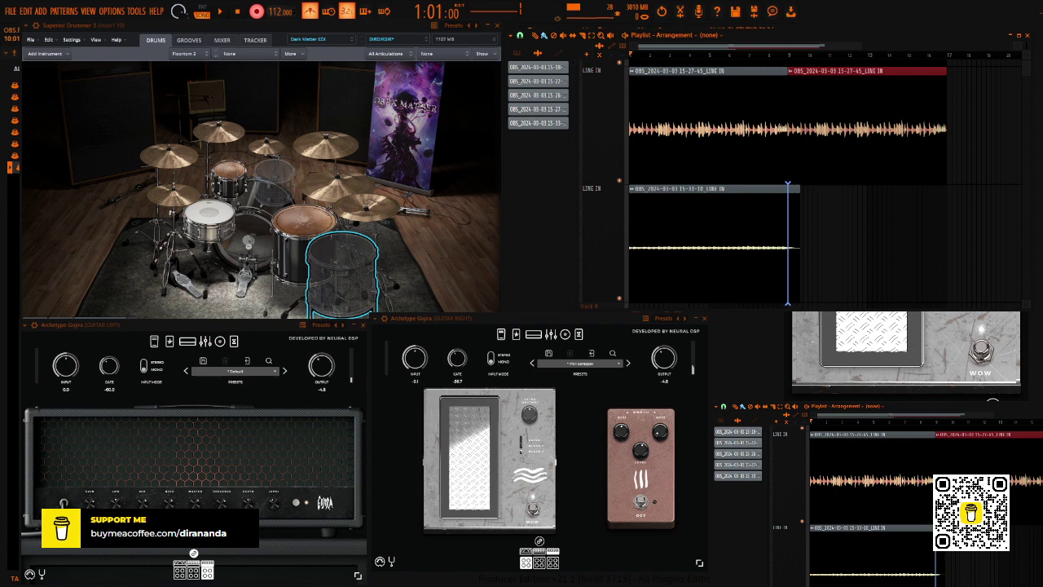
{"action": "left_click_drag", "start_coordinate": [787, 183], "coordinate": [787, 303]}
{"action": "left_click", "coordinate": [707, 301]}
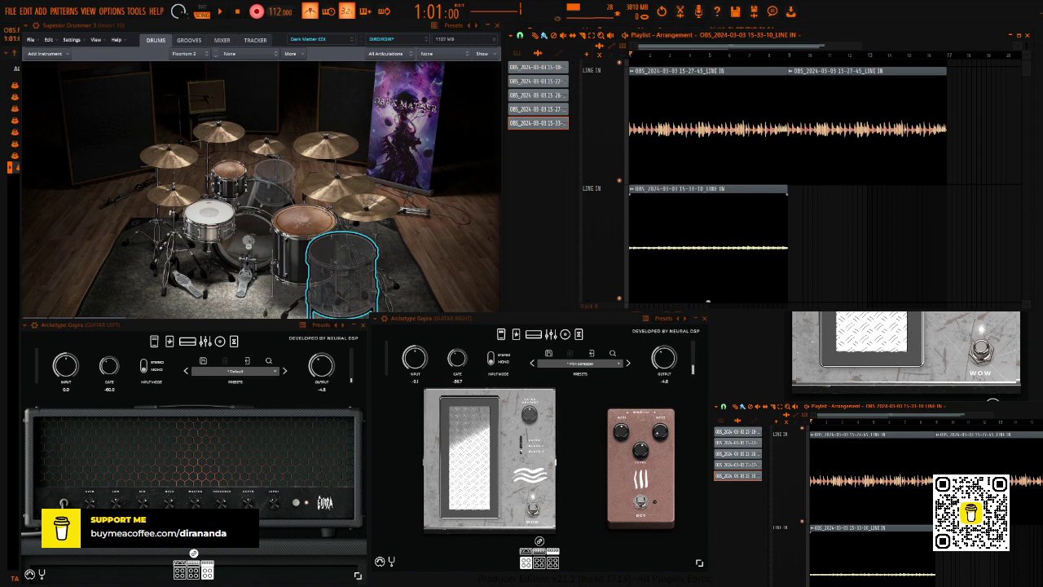
Duplicate the trimmed clip on the fifth LINE IN track from bar 9 to bar 17, disarm recording and play back the arrangement.
{"action": "left_click", "coordinate": [787, 194]}
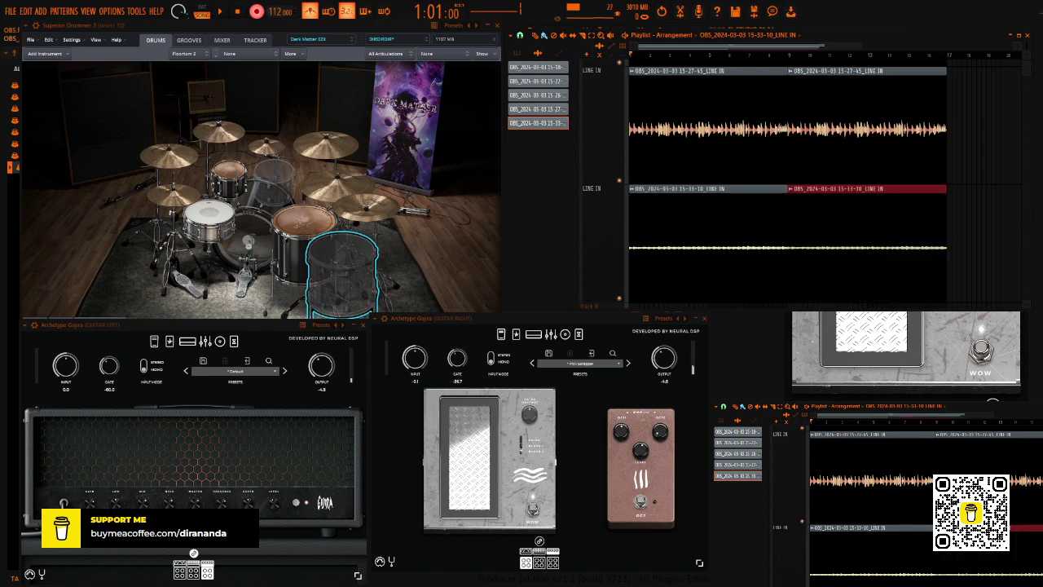
{"action": "key", "text": "r"}
{"action": "key", "text": "space"}
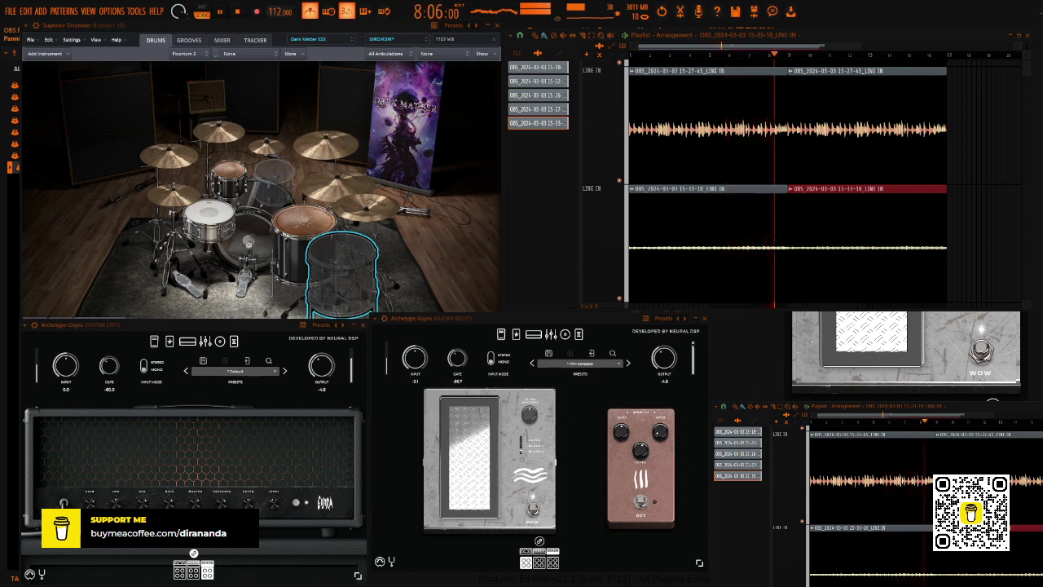
{"action": "key", "text": "space"}
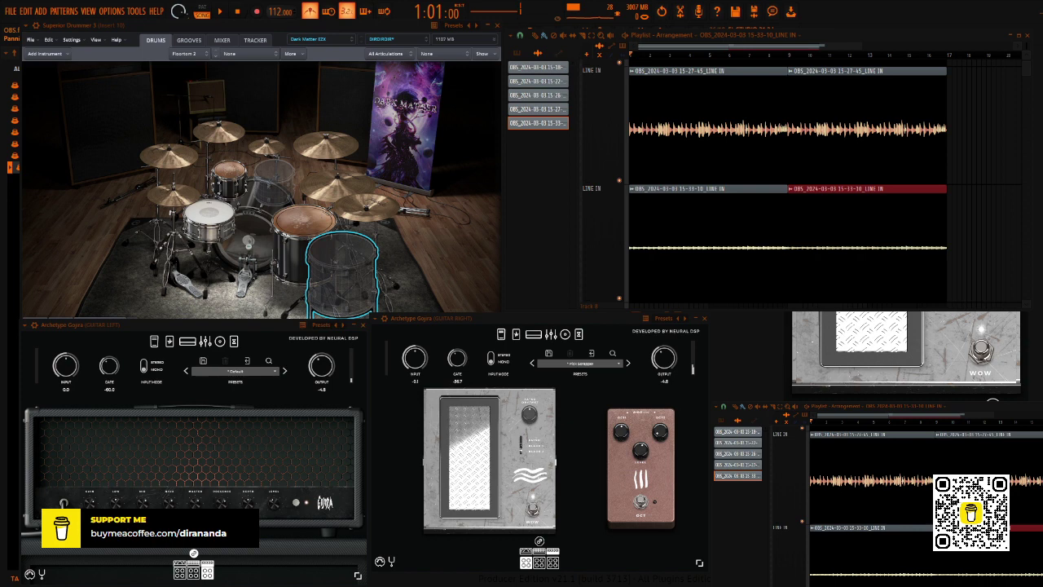
Create Pattern 2 for a new drum part and audition it in pattern mode.
{"action": "key", "text": "space"}
{"action": "key", "text": "F4"}
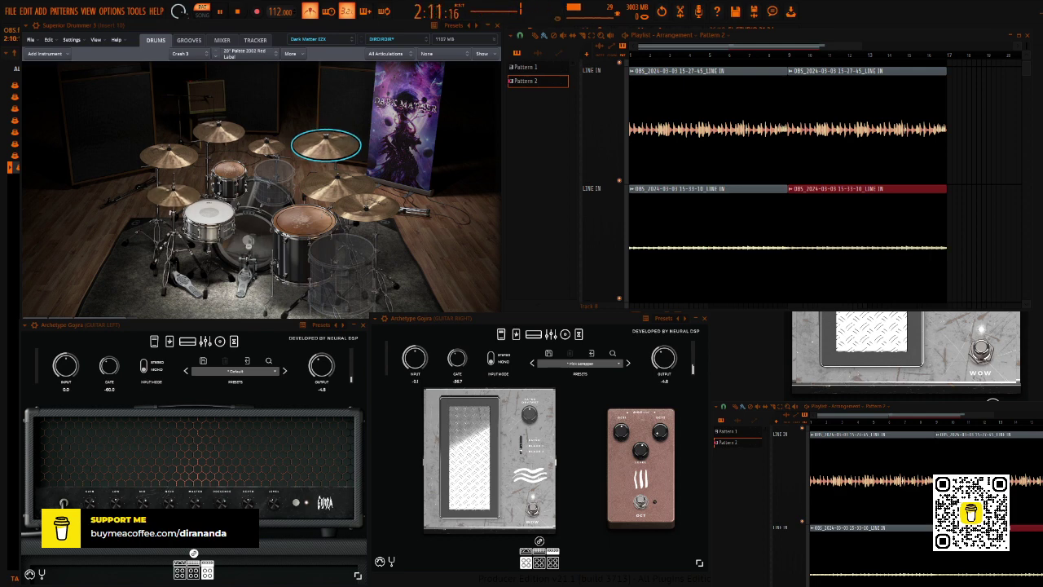
{"action": "key", "text": "space"}
{"action": "key", "text": "space"}
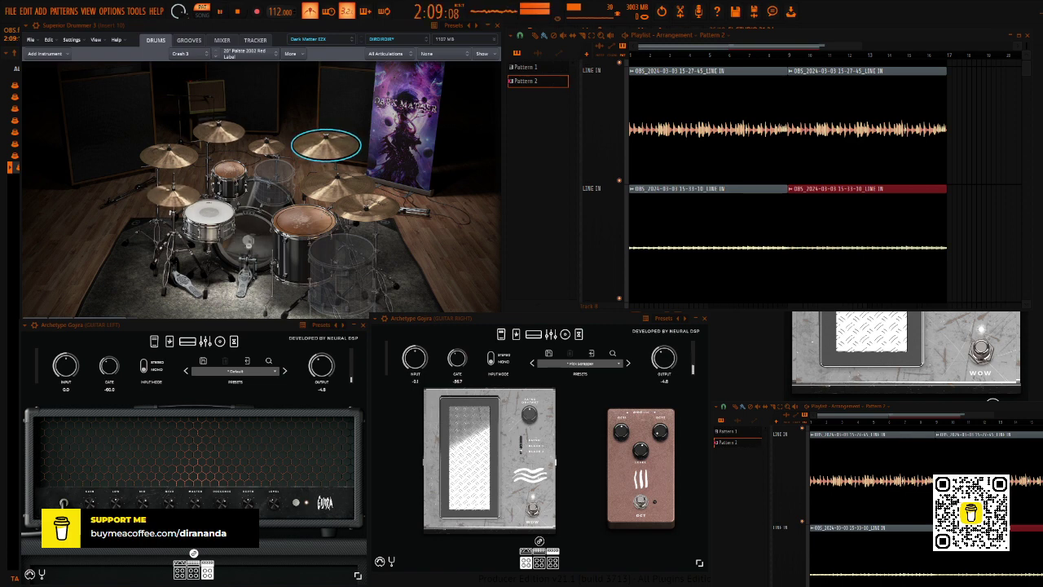
{"action": "key", "text": "space"}
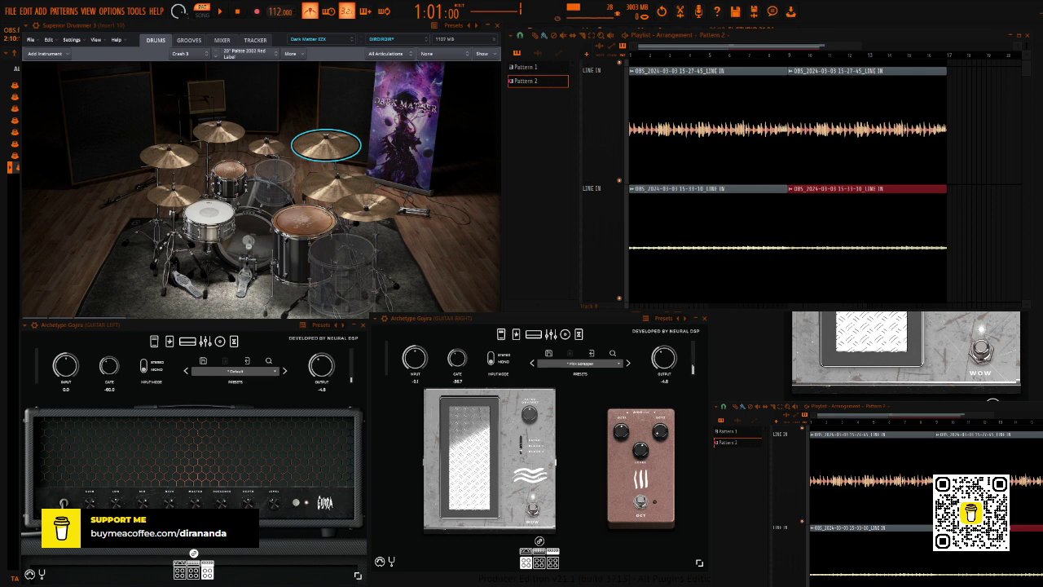
{"action": "key", "text": "space"}
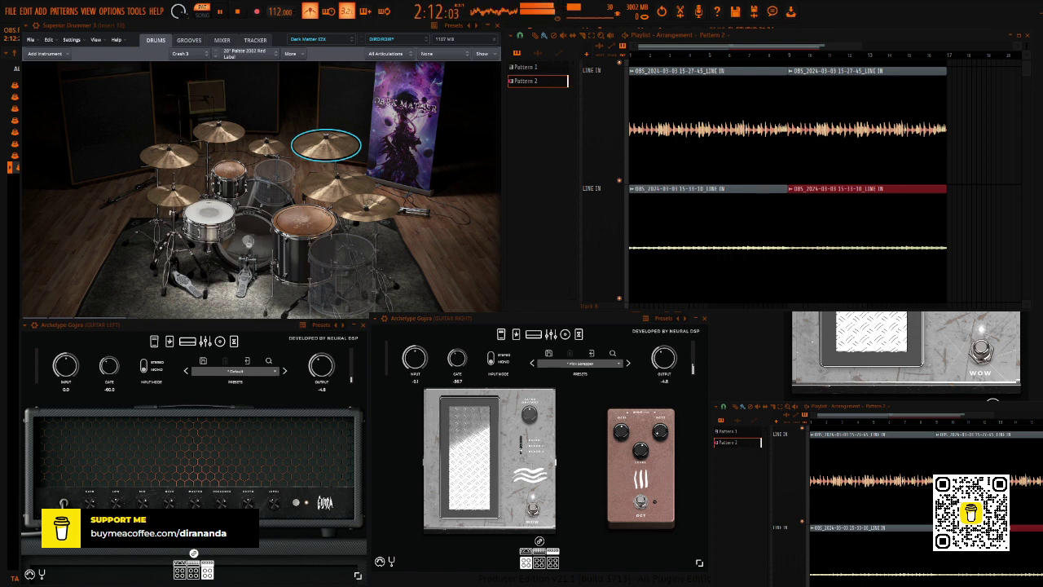
{"action": "key", "text": "space"}
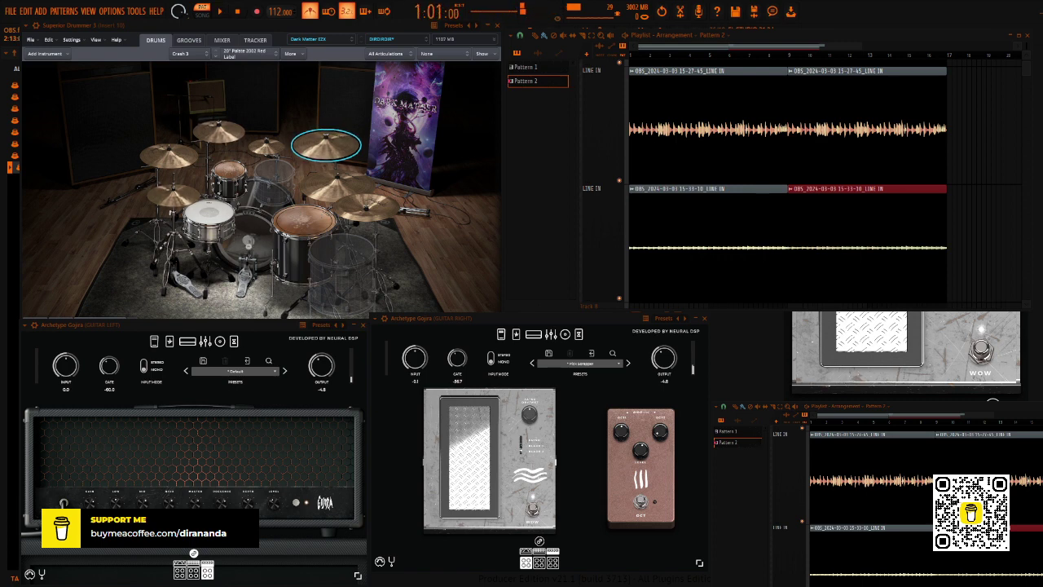
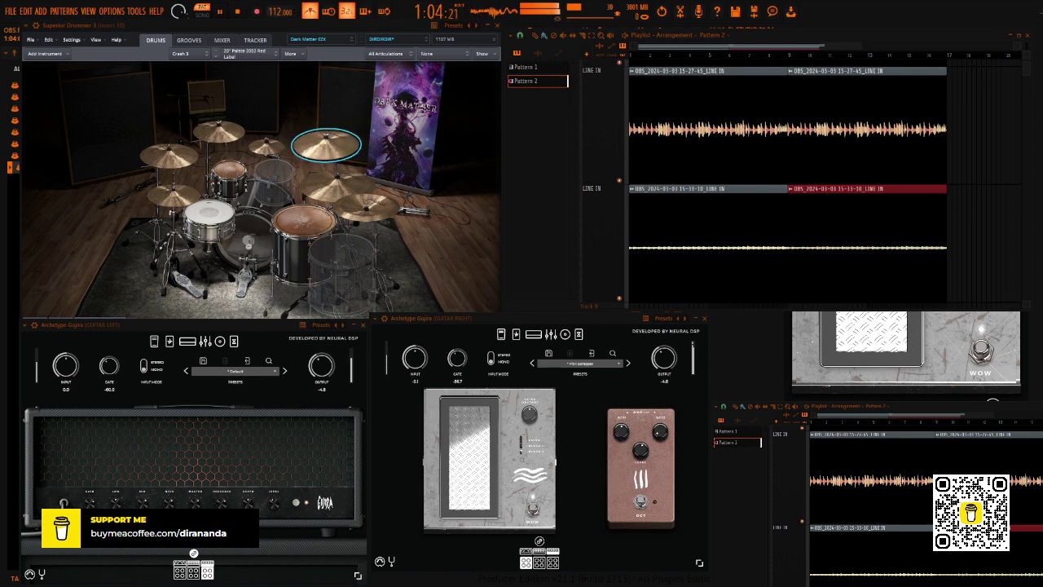
{"action": "key", "text": "space"}
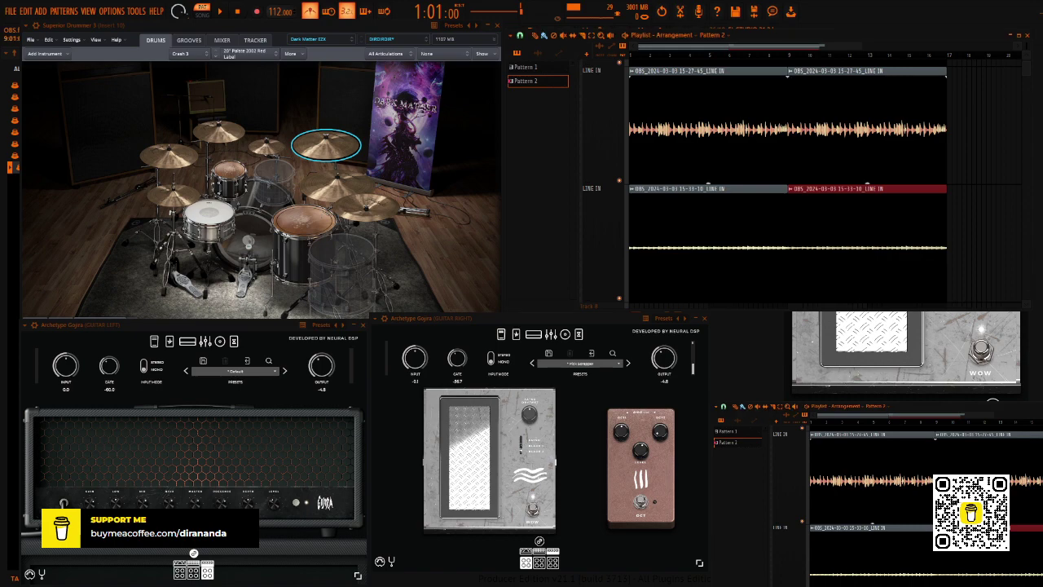
Place four Pattern 2 clips back to back on Track 1 from bar 17 to bar 25 and play back the arrangement.
{"action": "scroll", "coordinate": [786, 187], "scroll_direction": "up", "scroll_amount": 4}
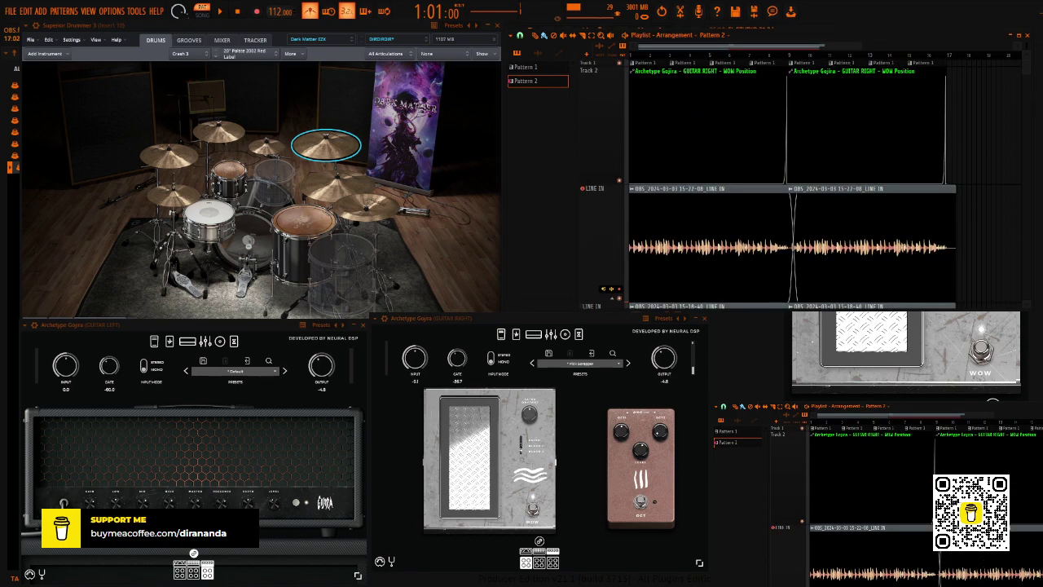
{"action": "left_click", "coordinate": [960, 63]}
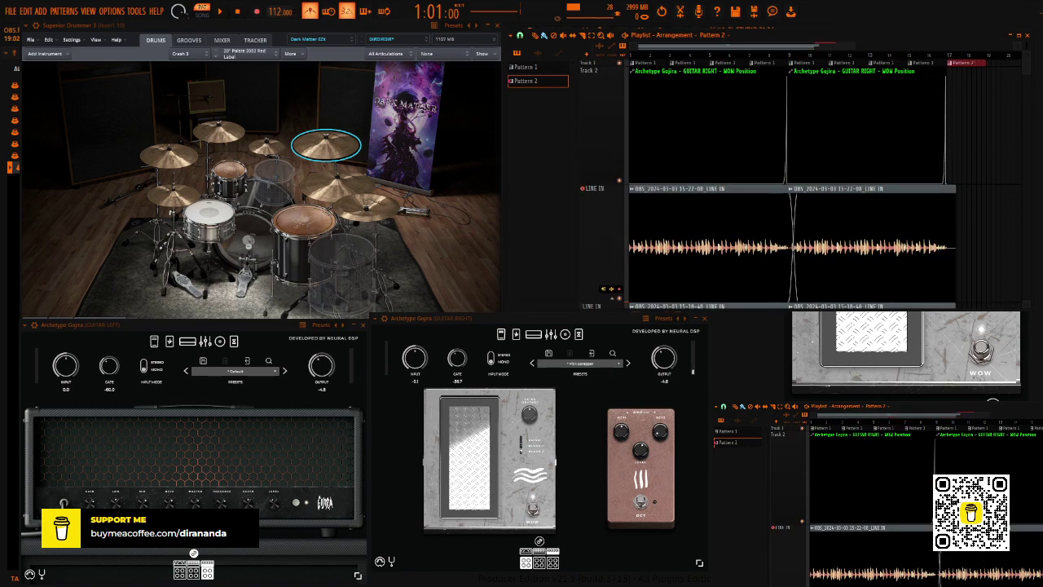
{"action": "left_click", "coordinate": [998, 62]}
{"action": "scroll", "coordinate": [786, 188], "scroll_direction": "right", "scroll_amount": 5}
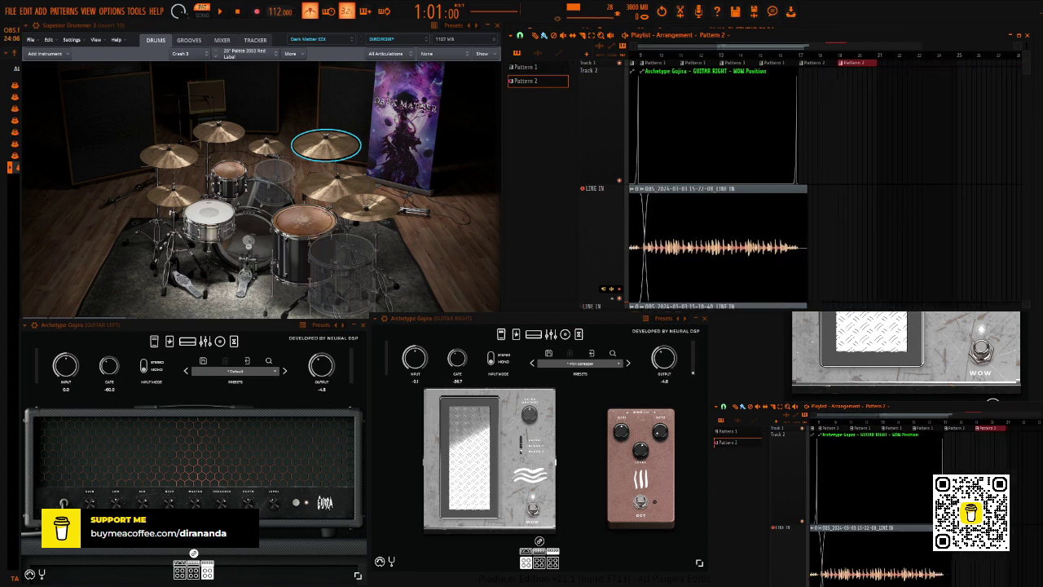
{"action": "left_click", "coordinate": [888, 63]}
{"action": "left_click", "coordinate": [926, 63]}
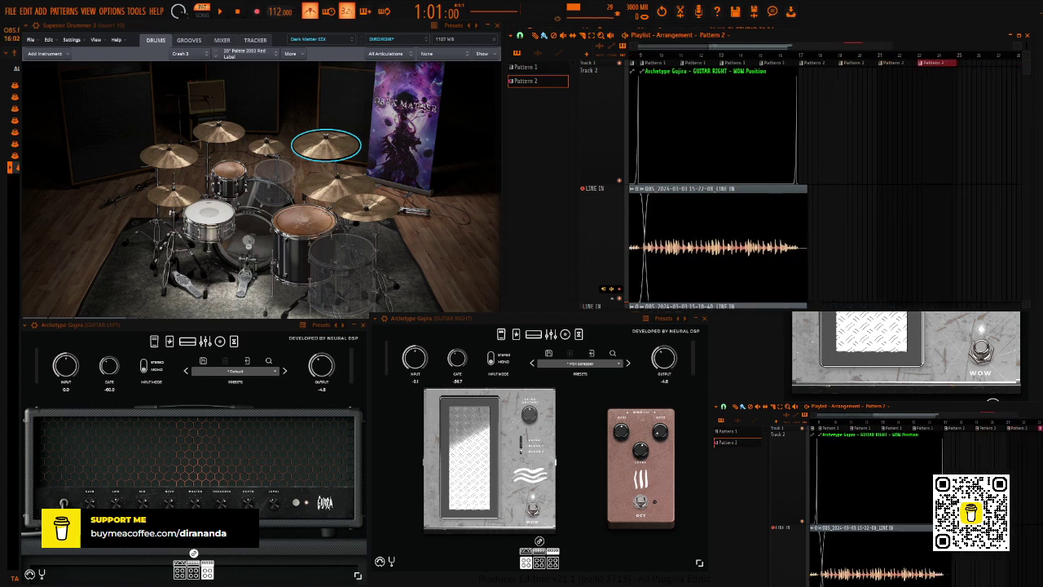
{"action": "scroll", "coordinate": [786, 188], "scroll_direction": "left", "scroll_amount": 5}
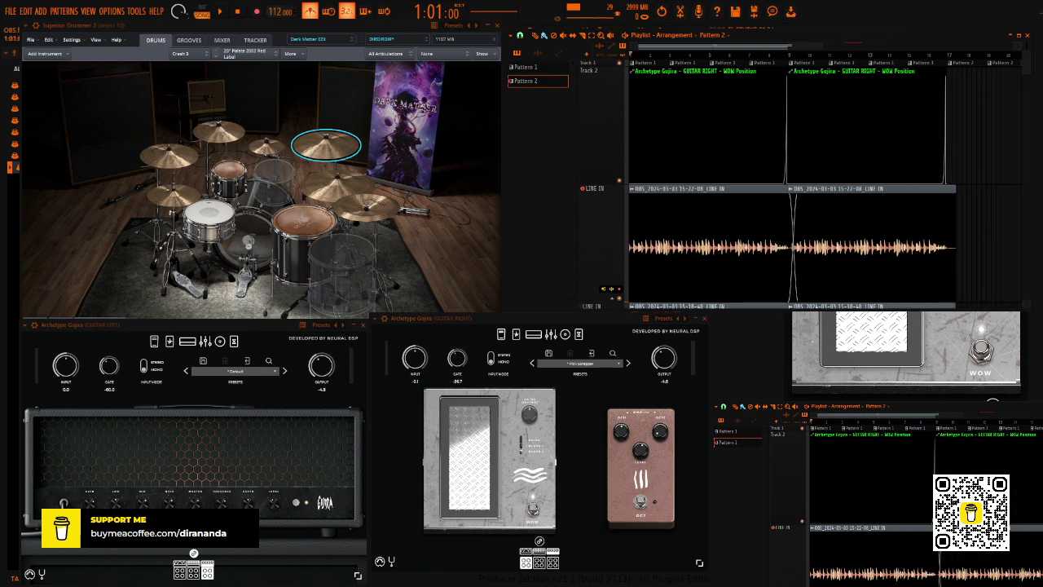
{"action": "key", "text": "space"}
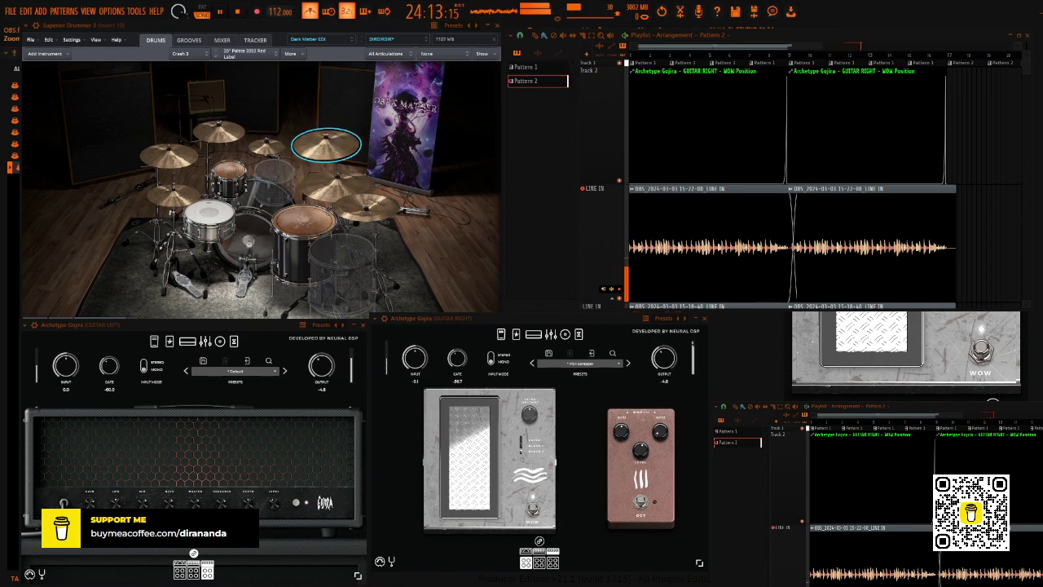
{"action": "key", "text": "space"}
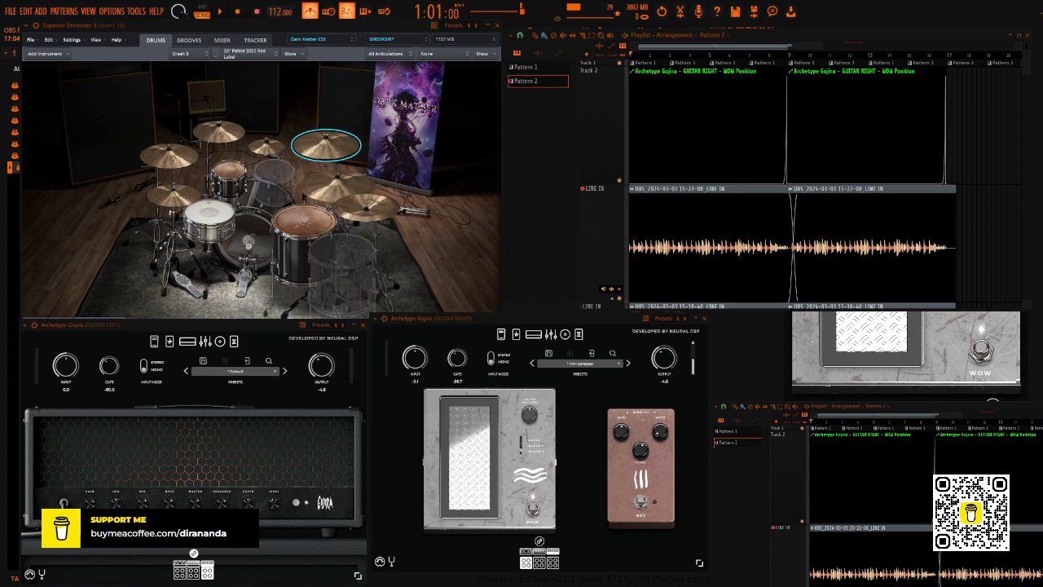
Record a new take over the Pattern 2 drums from bar 17 to just past bar 25.
{"action": "left_click", "coordinate": [947, 54]}
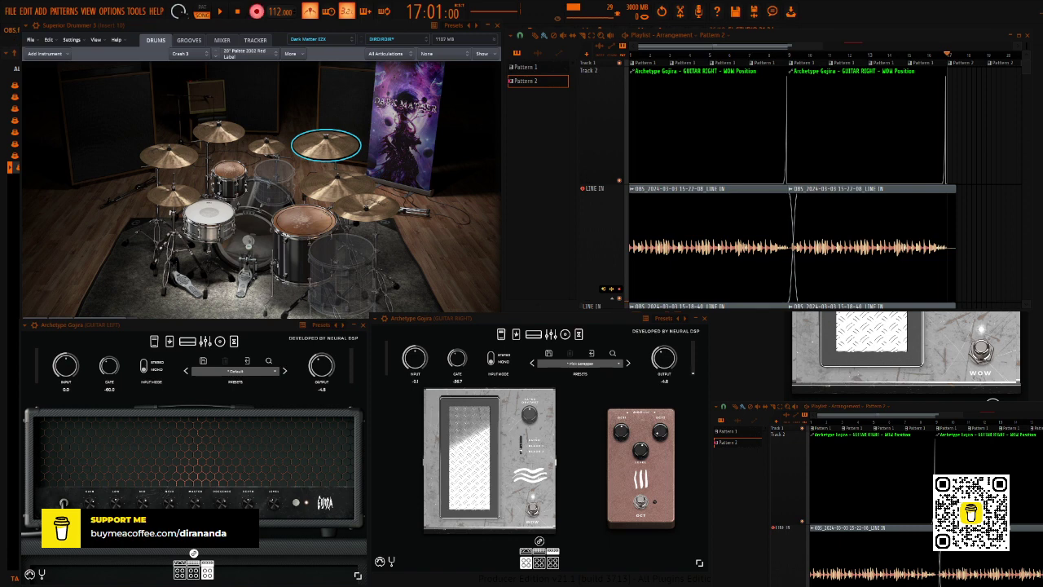
{"action": "key", "text": "space"}
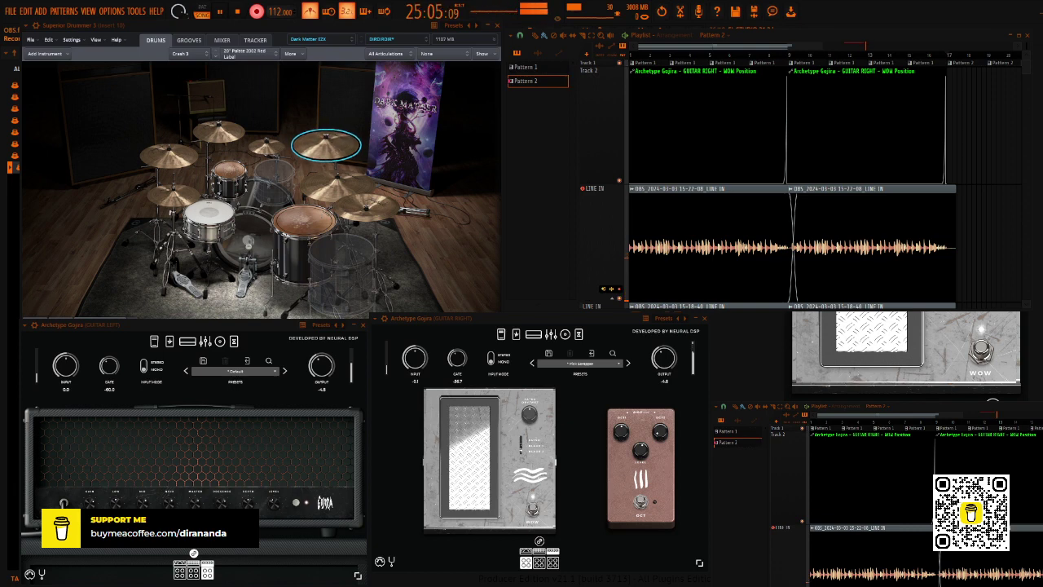
{"action": "key", "text": "space"}
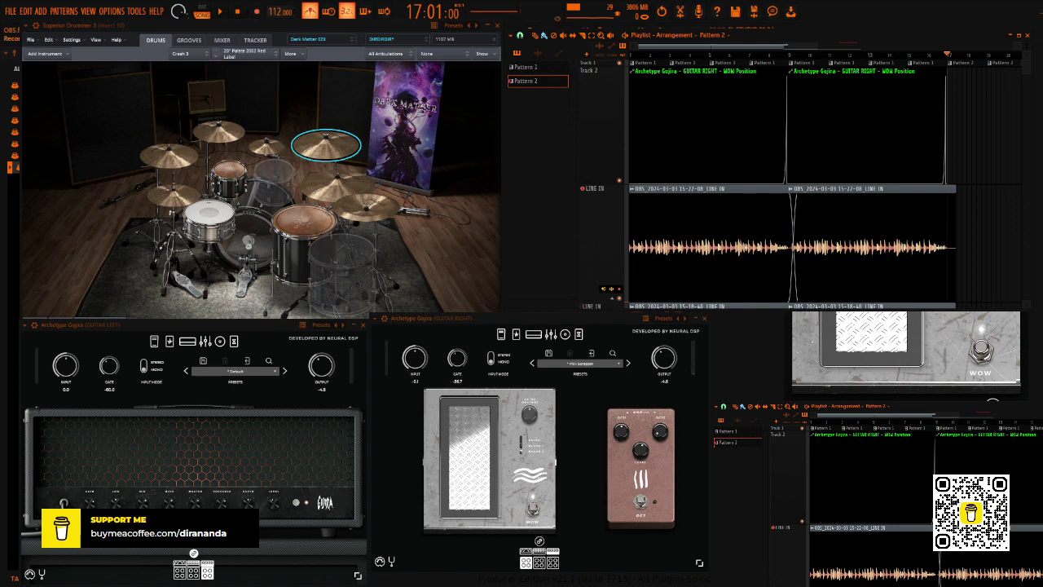
Play back the new section, arm recording and record another guitar take over the Pattern 2 drums from bar 17.
{"action": "key", "text": "space"}
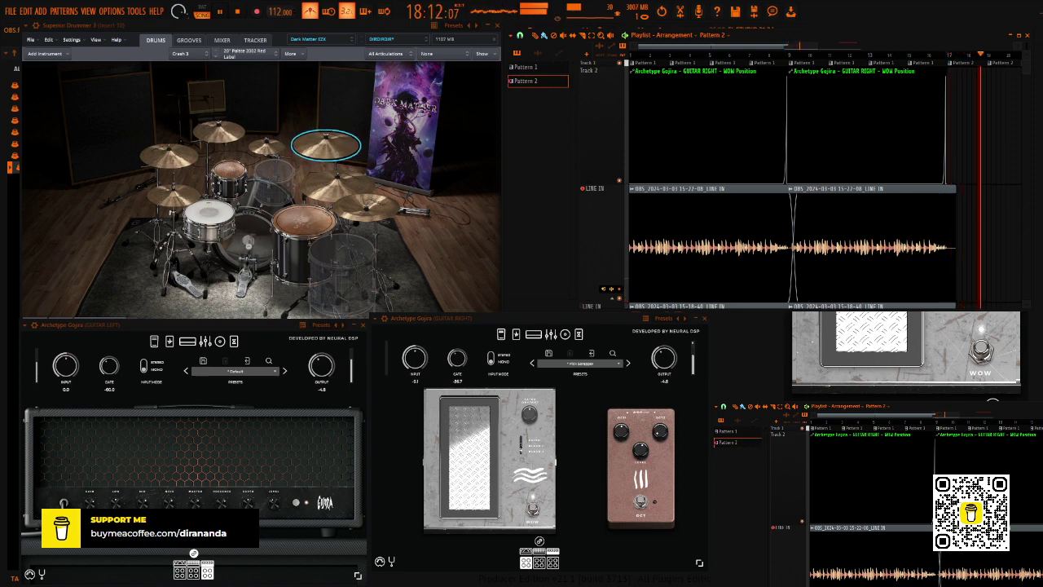
{"action": "key", "text": "space"}
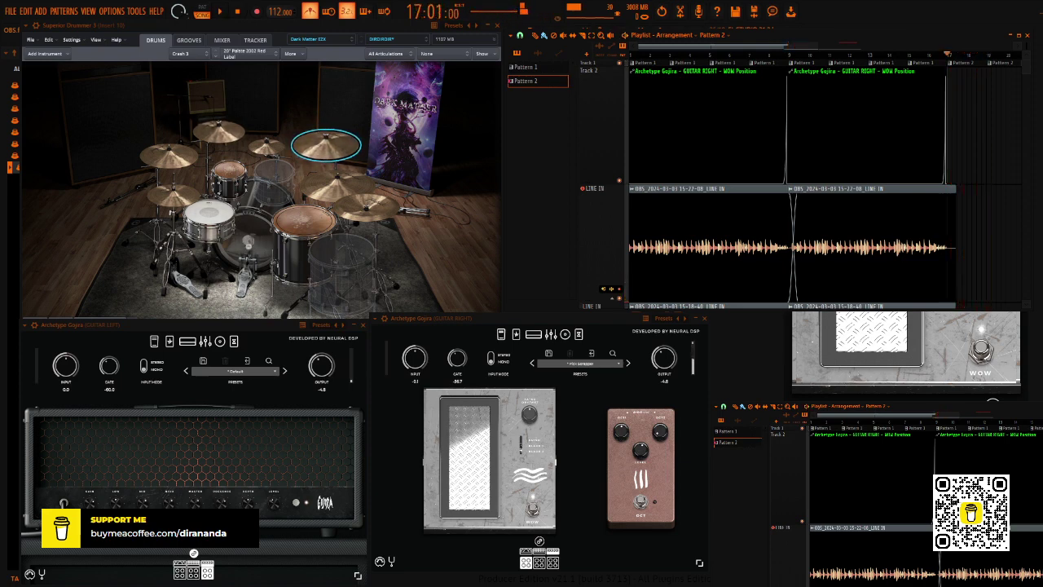
{"action": "key", "text": "space"}
{"action": "key", "text": "r"}
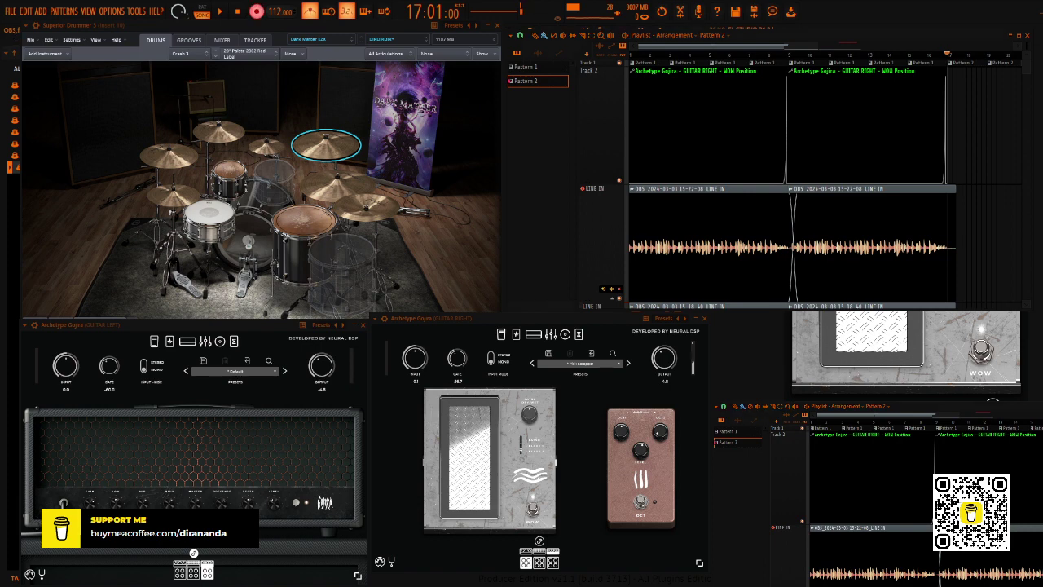
{"action": "key", "text": "space"}
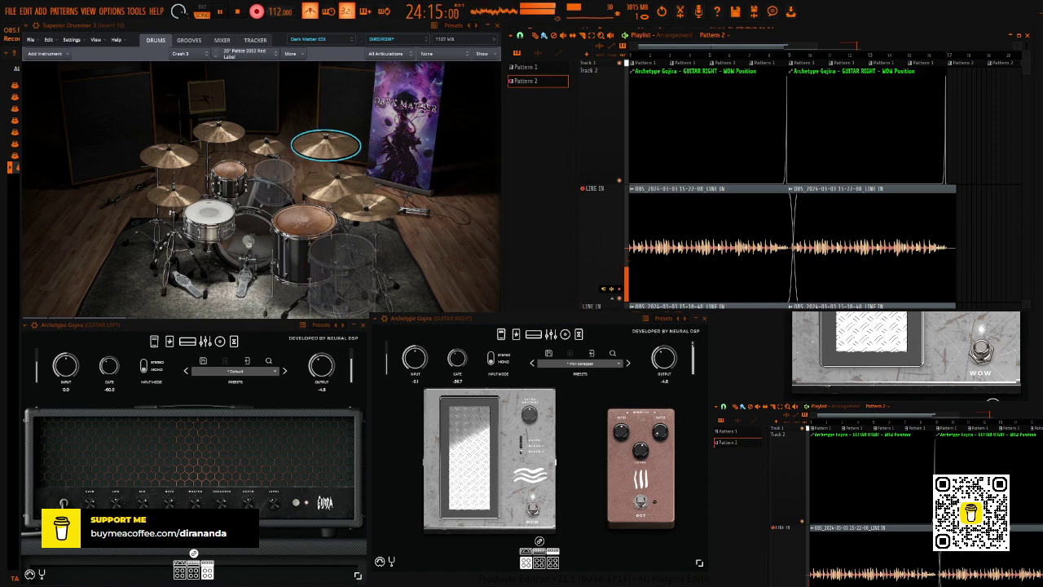
{"action": "key", "text": "space"}
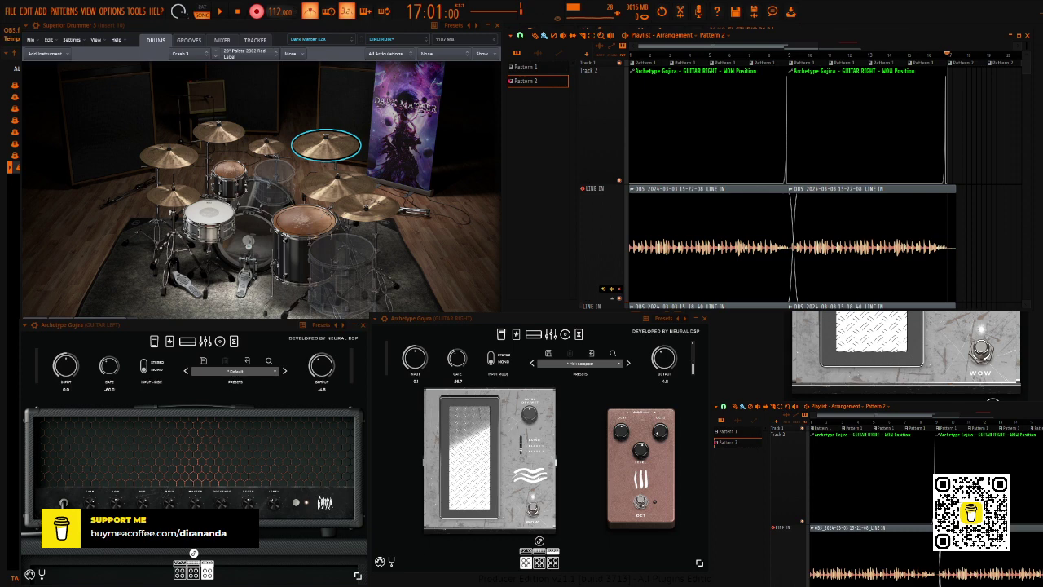
Select bars 17 to 25 on the timeline, play back the section with its recorded takes and re-arm recording.
{"action": "key", "text": "space"}
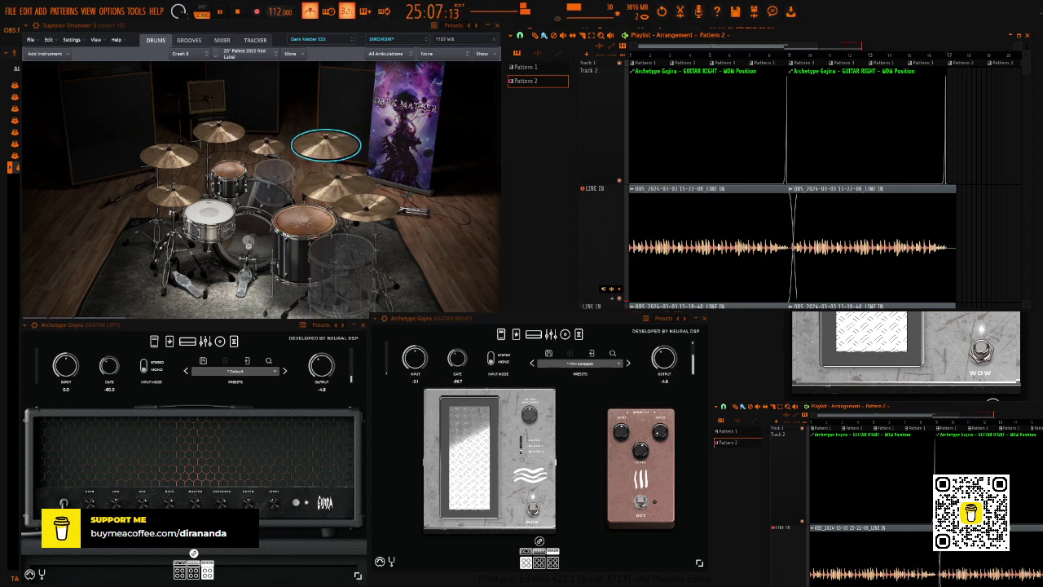
{"action": "key", "text": "space"}
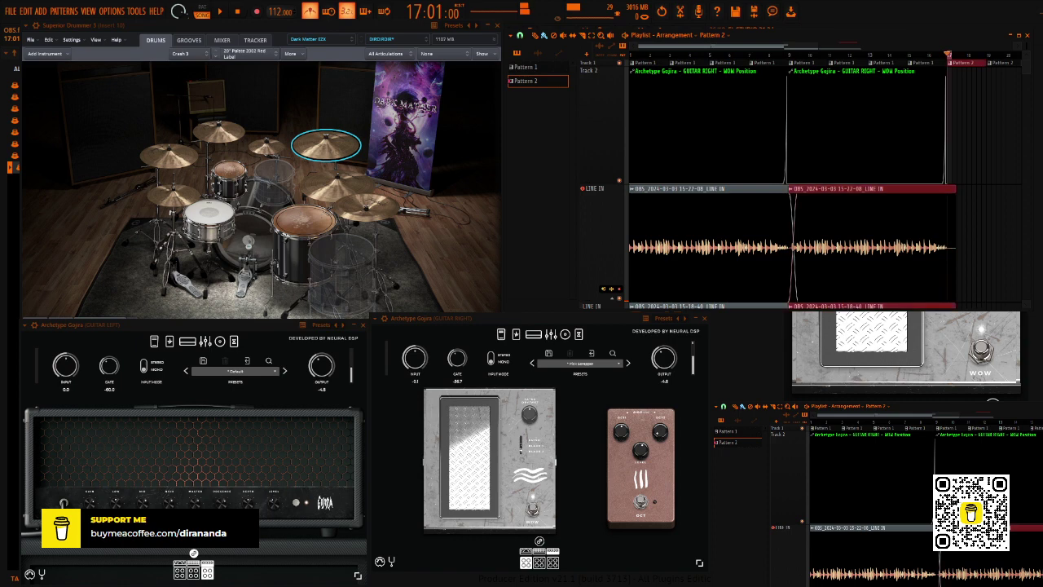
{"action": "scroll", "coordinate": [822, 180], "scroll_direction": "right", "scroll_amount": 5}
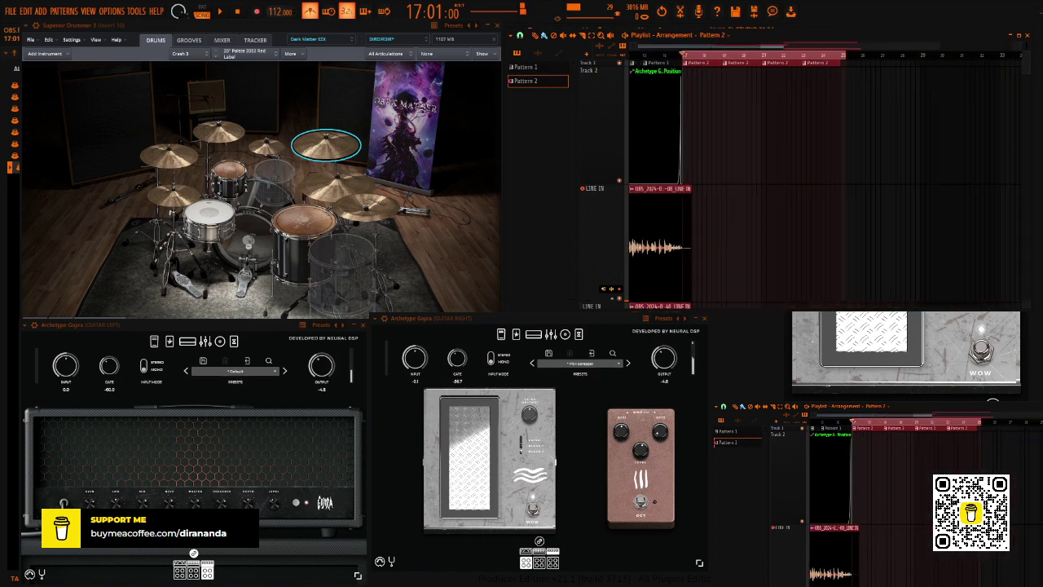
{"action": "key", "text": "space"}
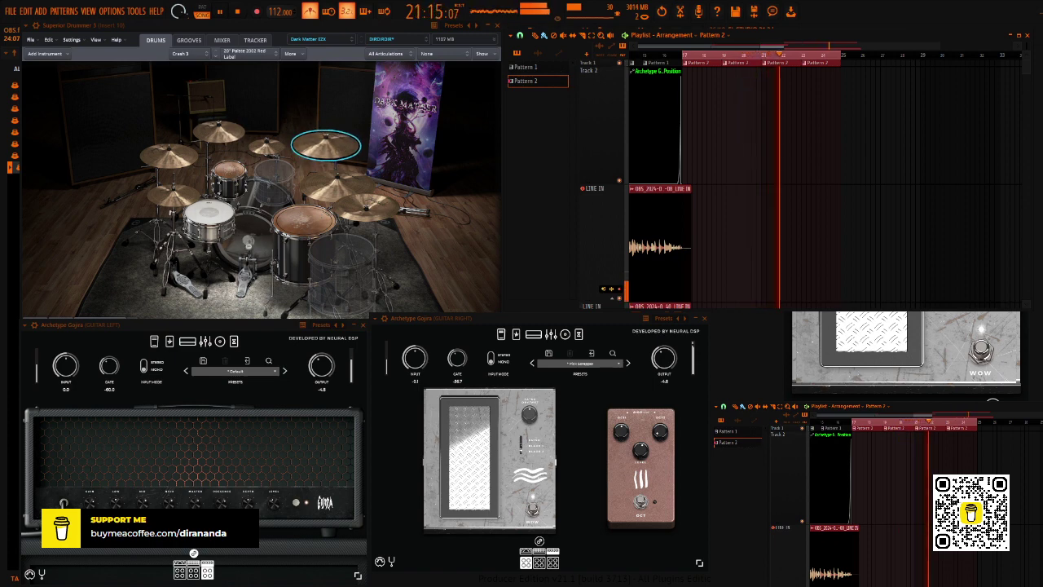
{"action": "key", "text": "space"}
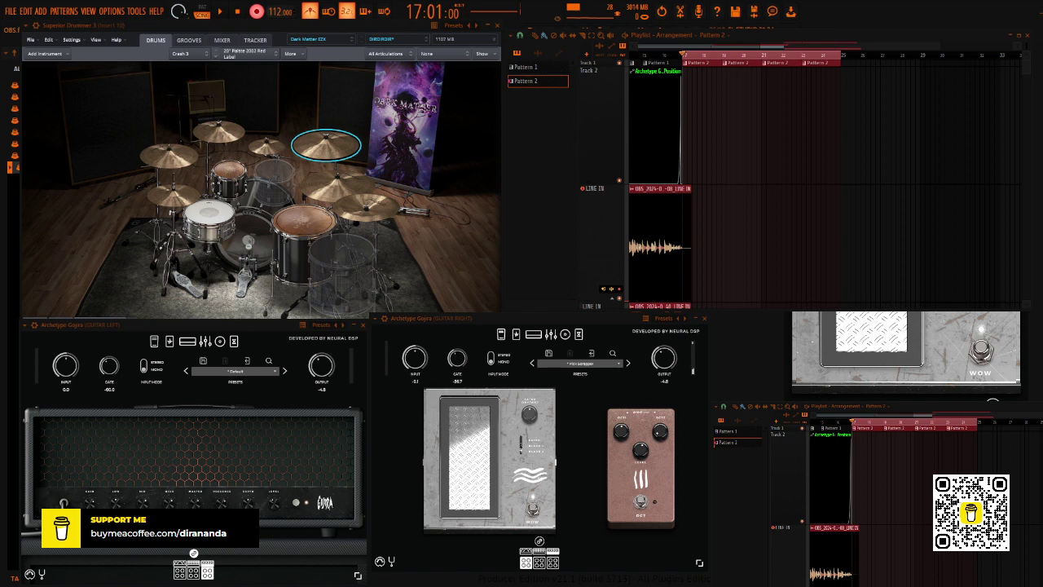
Try to record the next guitar layer over the selected bars 17 to 25 and undo the takes.
{"action": "key", "text": "space"}
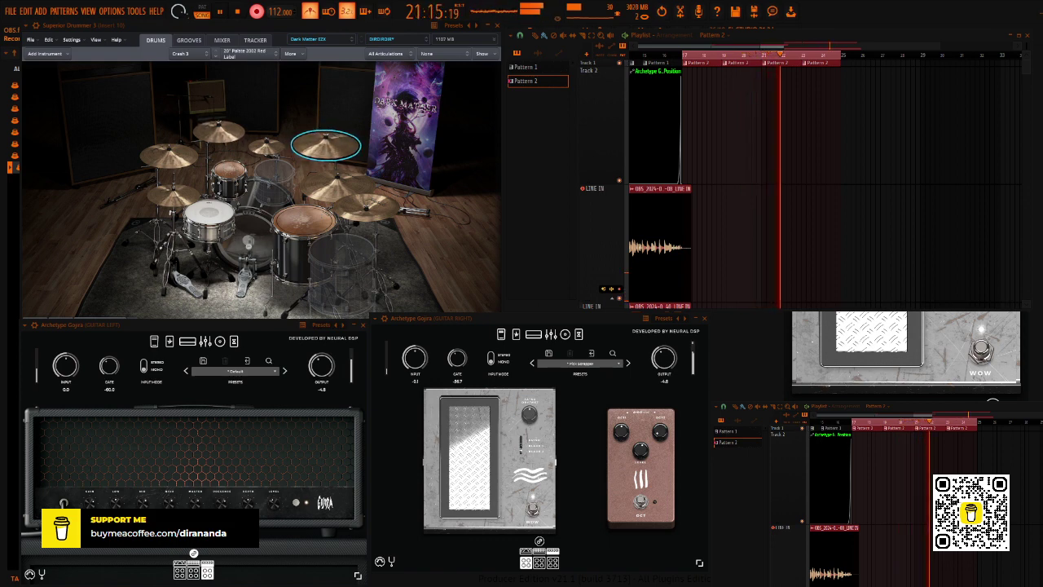
{"action": "key", "text": "space"}
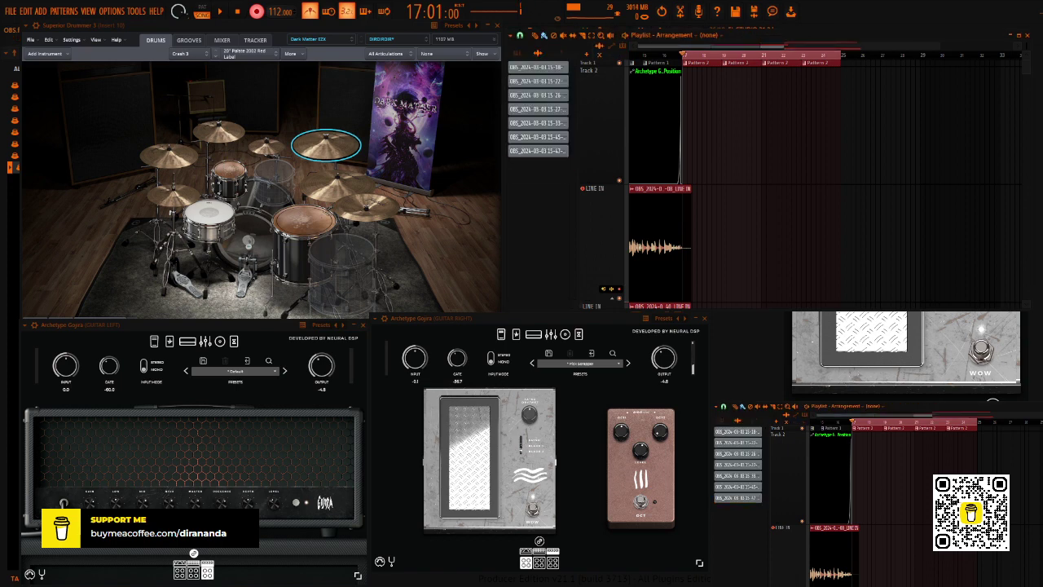
{"action": "key", "text": "space"}
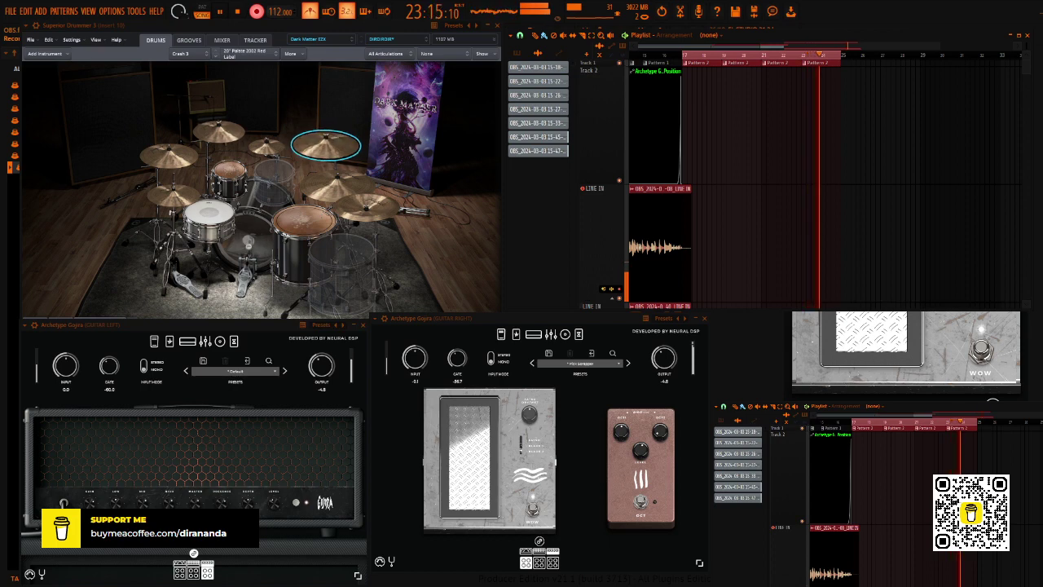
{"action": "key", "text": "space"}
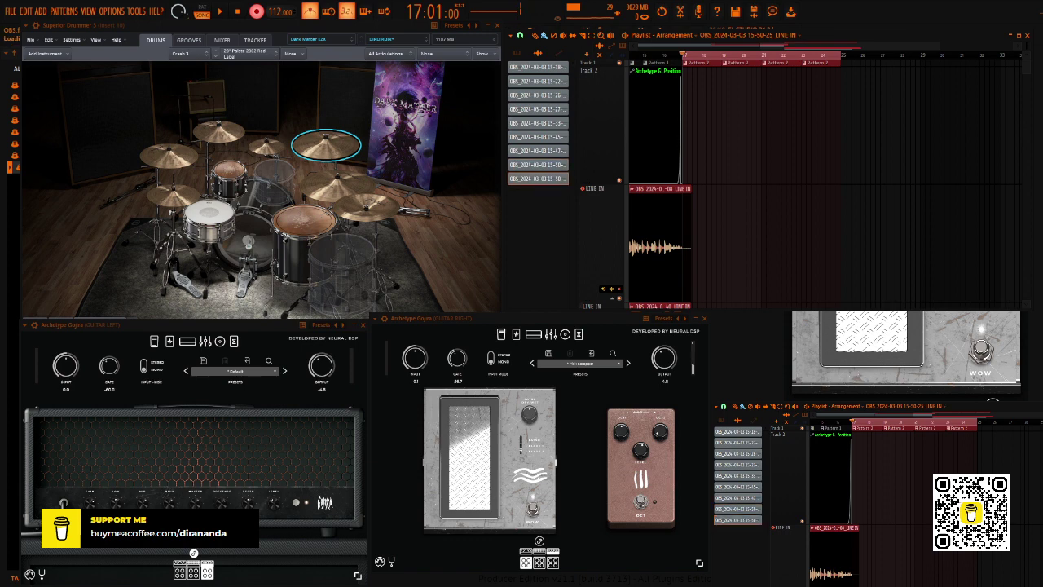
{"action": "key", "text": "ctrl+z"}
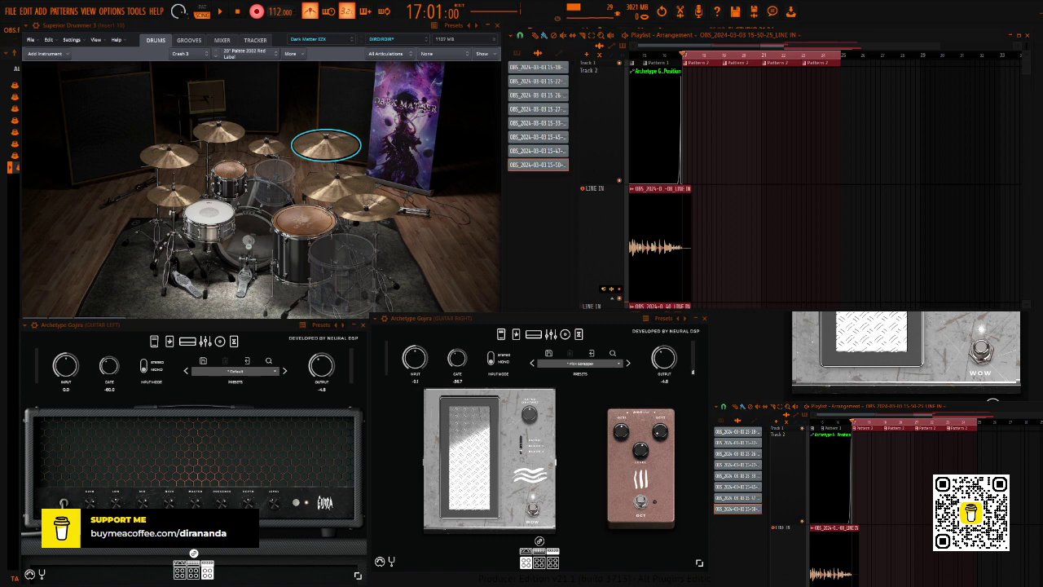
{"action": "key", "text": "ctrl+z"}
Retry the guitar layer from bar 17 in several short attempts, undoing the unwanted takes.
{"action": "key", "text": "space"}
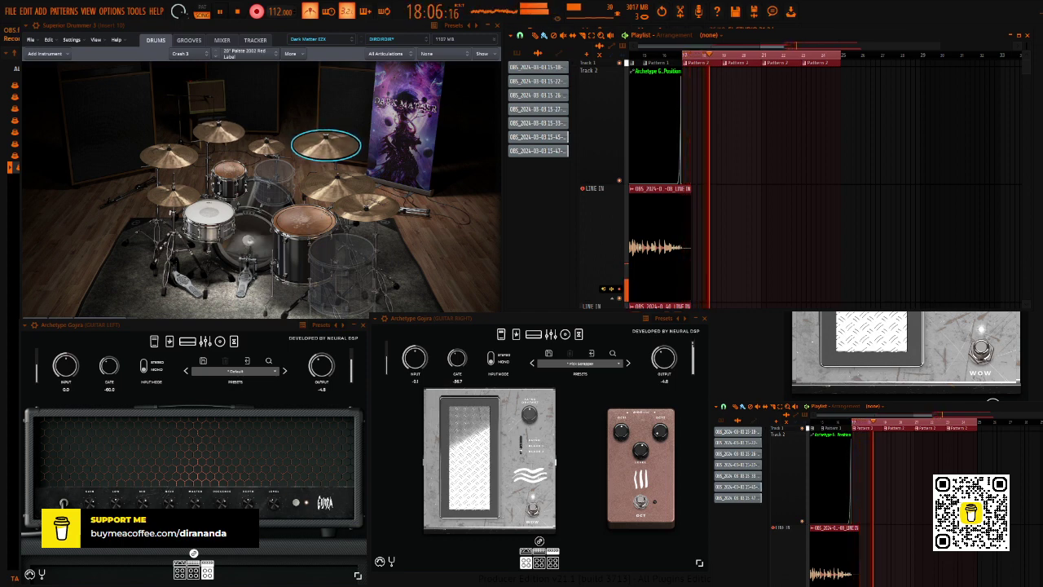
{"action": "key", "text": "space"}
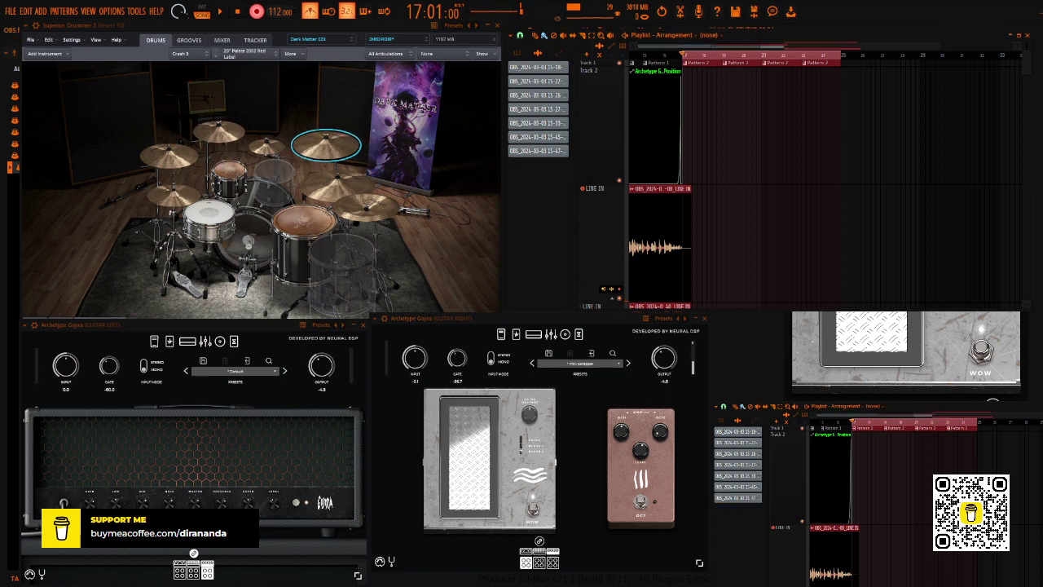
{"action": "key", "text": "space"}
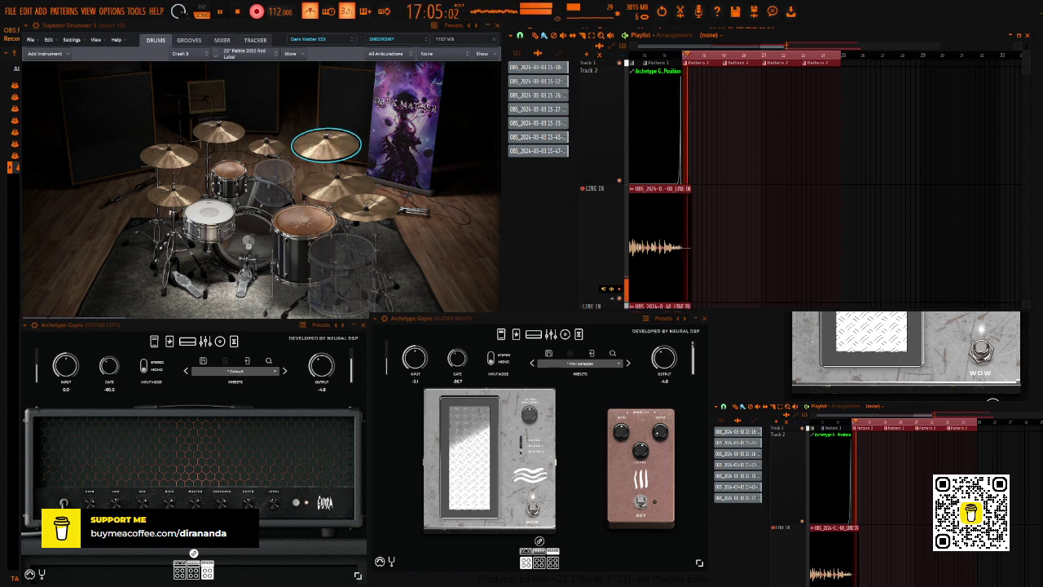
{"action": "key", "text": "space"}
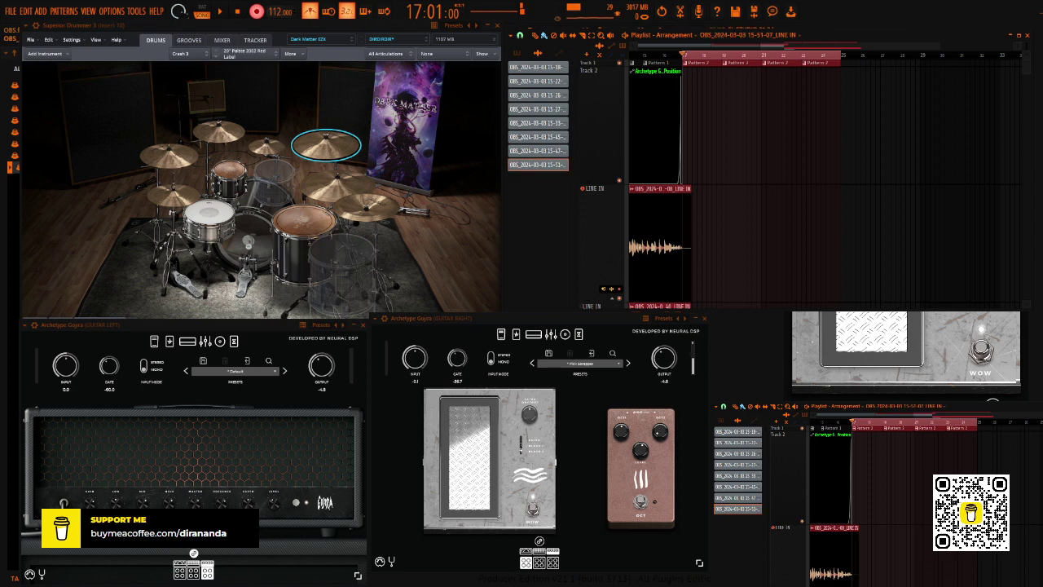
{"action": "key", "text": "ctrl+z"}
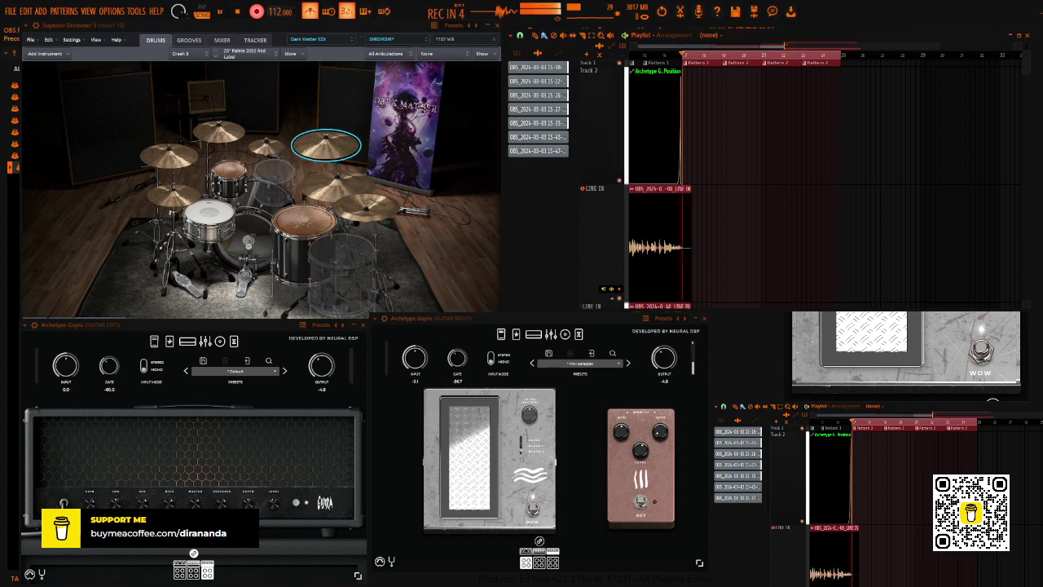
{"action": "key", "text": "space"}
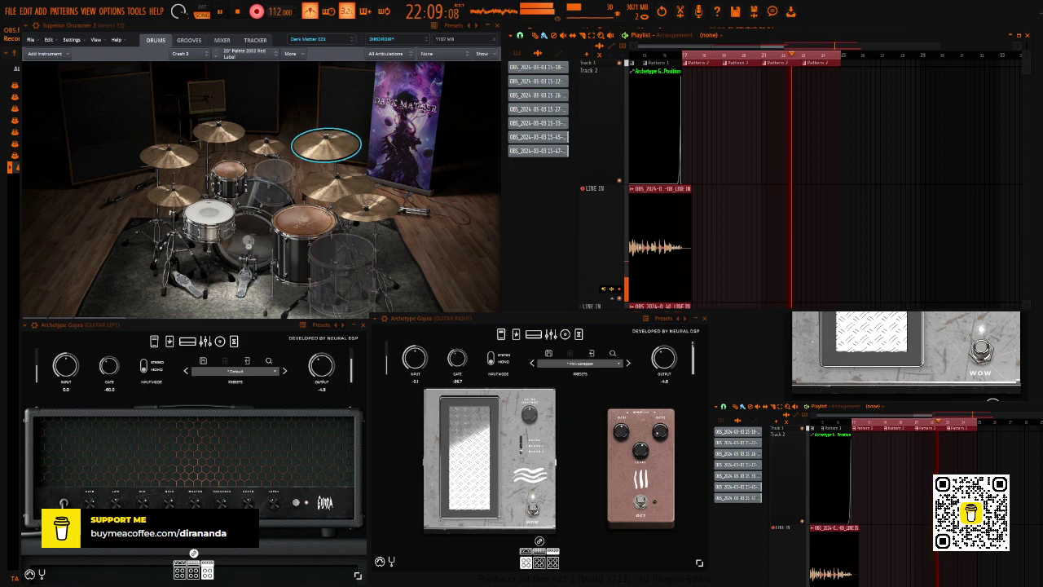
{"action": "key", "text": "space"}
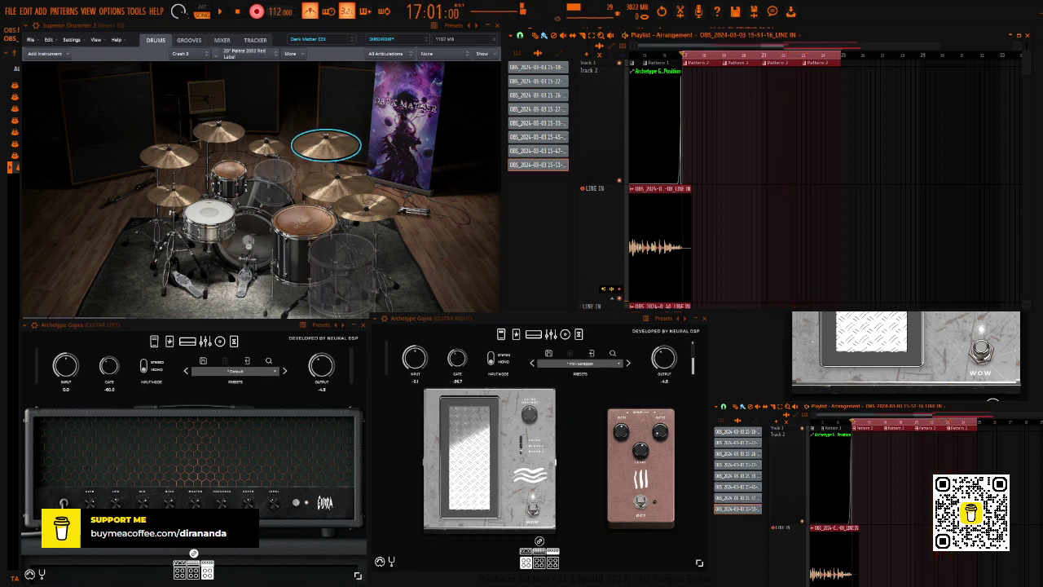
{"action": "key", "text": "ctrl+z"}
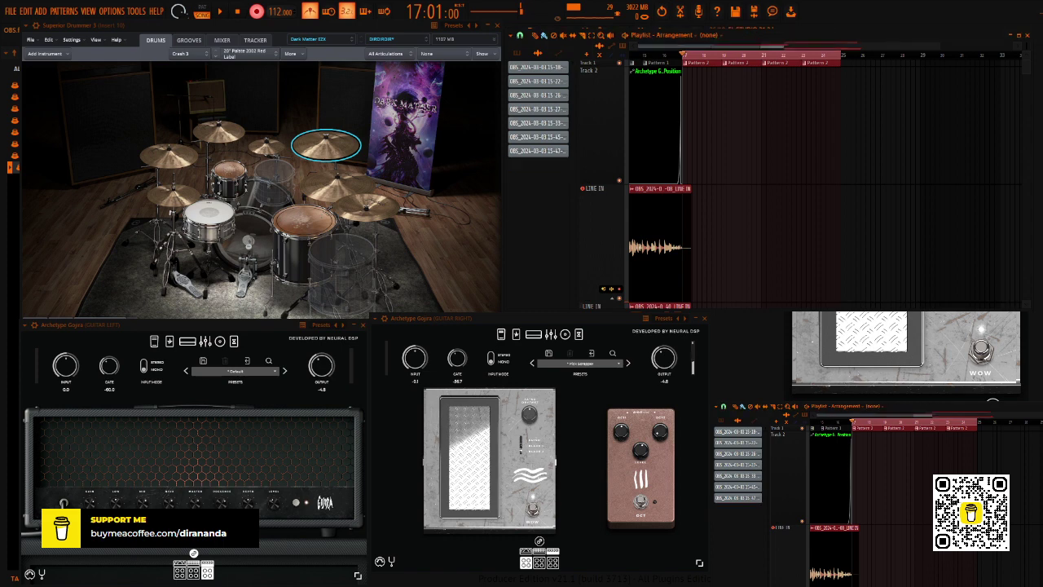
Record a guitar take from bar 17, clear the timeline selection and play back the arrangement from bar 17 and from the start.
{"action": "key", "text": "space"}
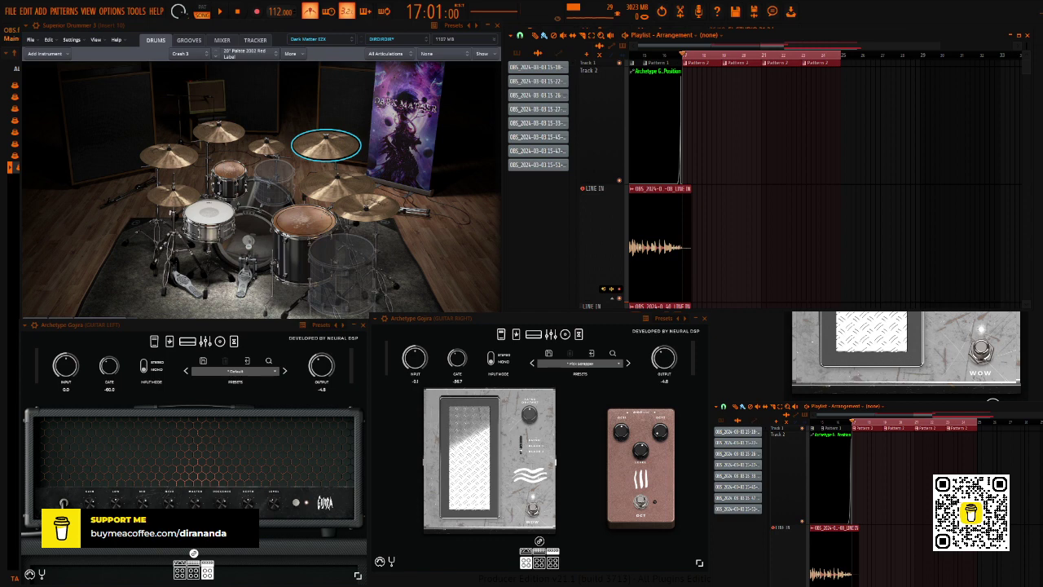
{"action": "key", "text": "space"}
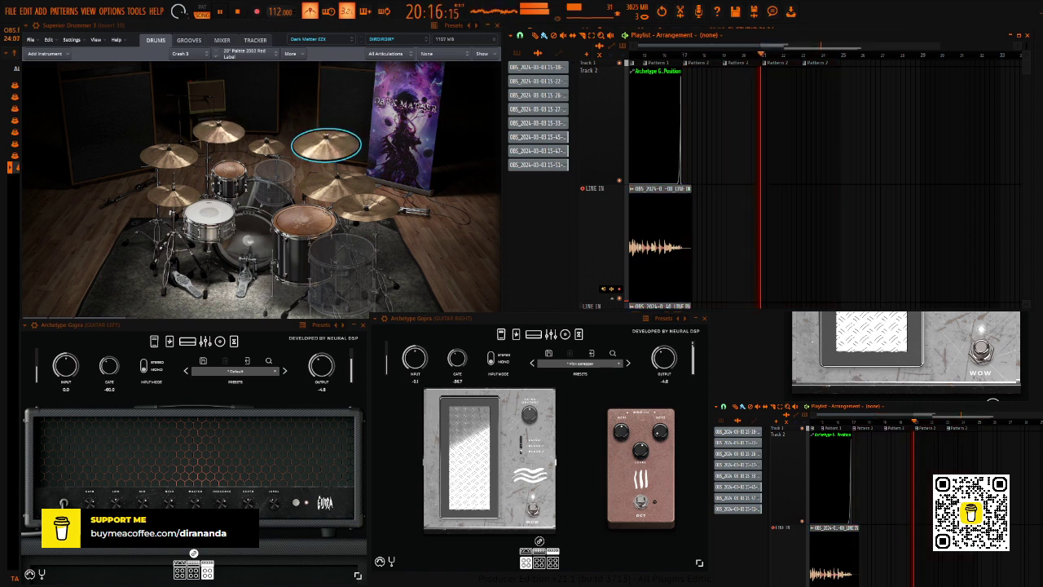
{"action": "key", "text": "space"}
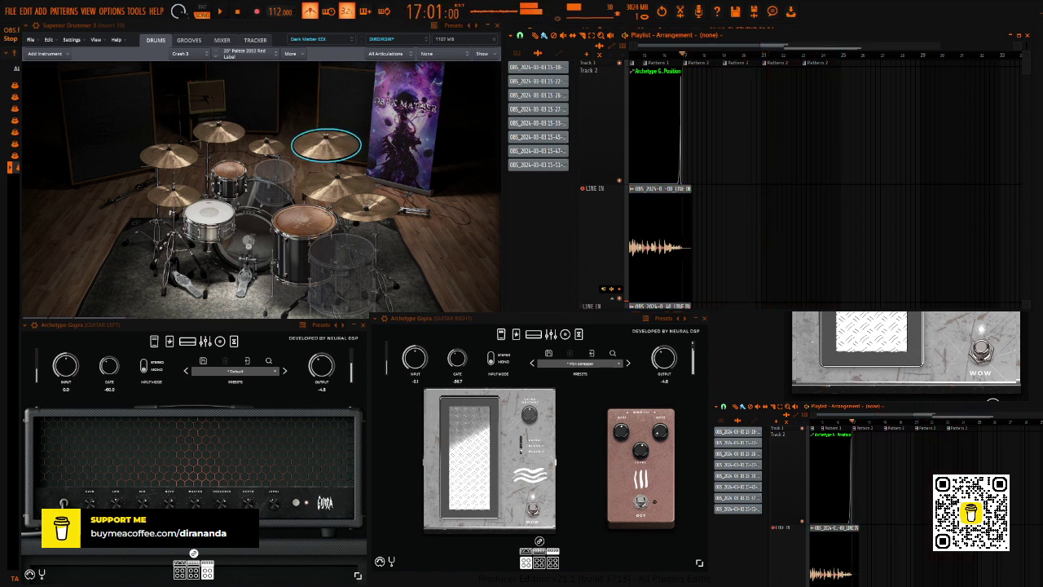
{"action": "key", "text": "space"}
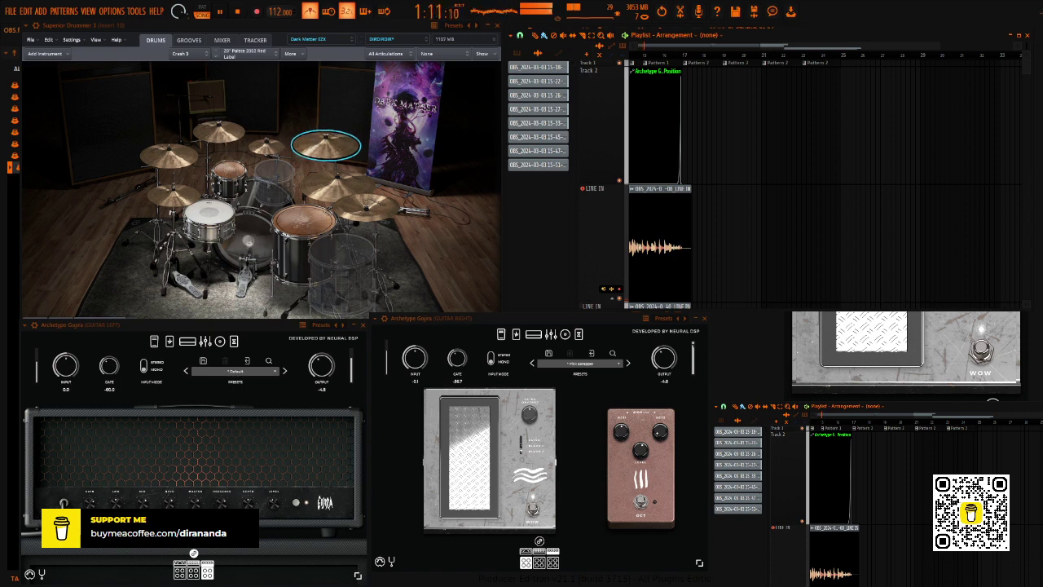